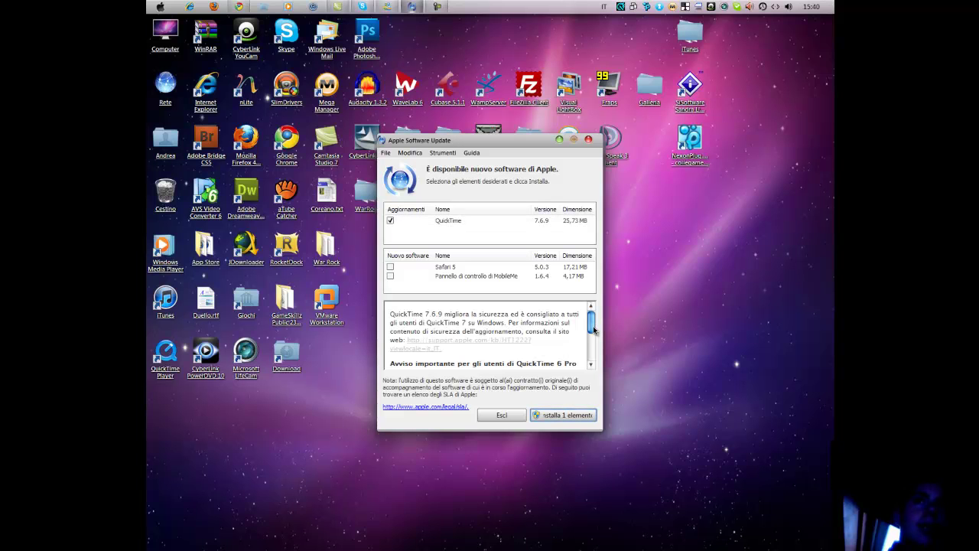
Read the QuickTime 7.6.9 update description and copy its support.apple.com security link
click(591, 365)
click(591, 365)
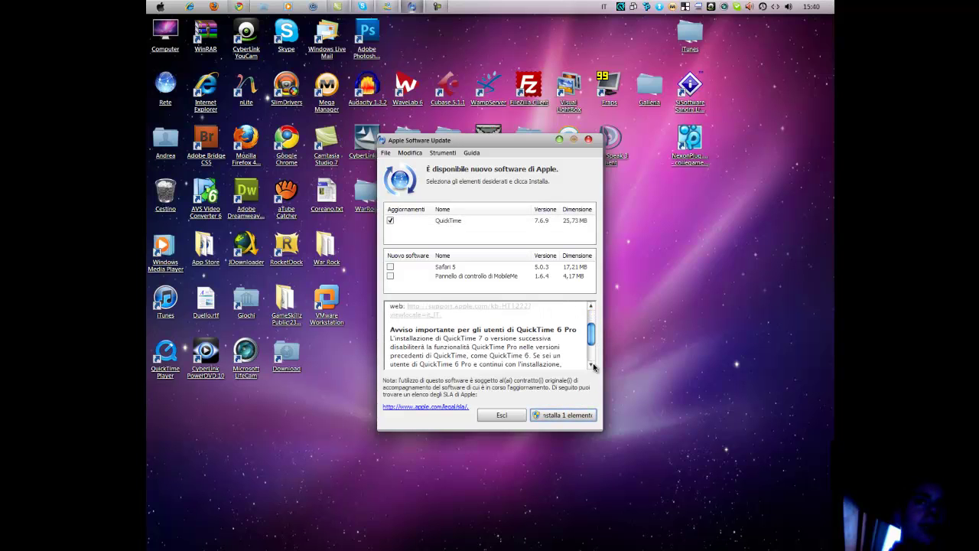
click(591, 313)
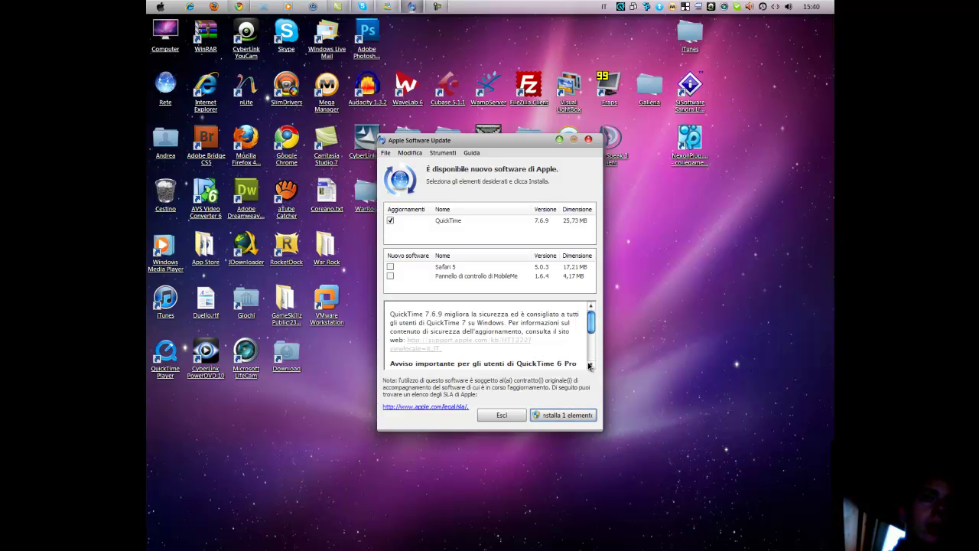
drag(587, 366, 589, 367)
drag(589, 307, 590, 308)
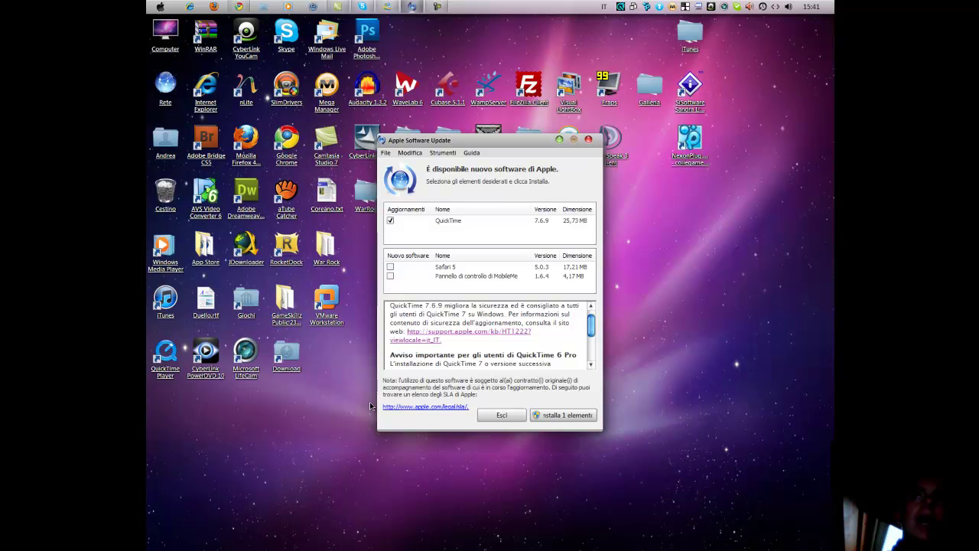
right_click(445, 334)
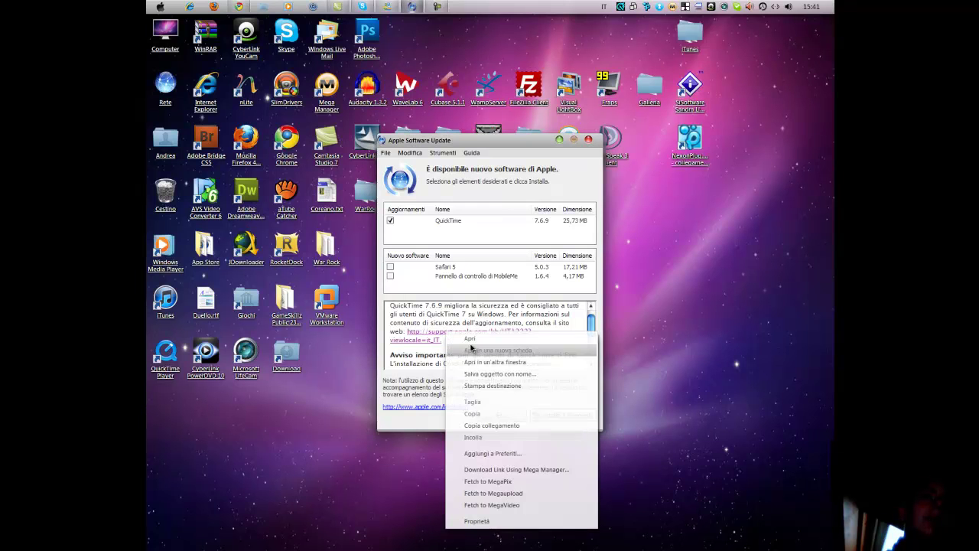
click(492, 425)
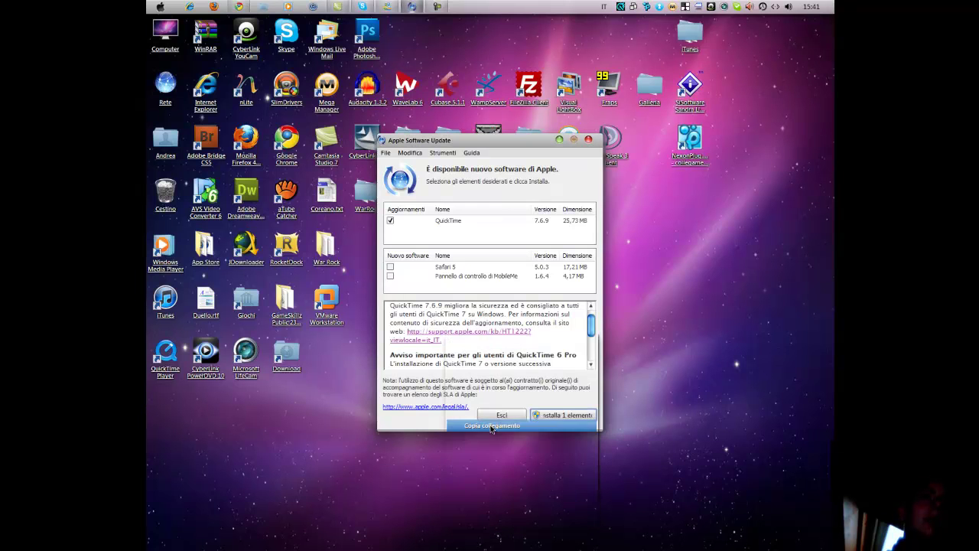
click(238, 6)
click(369, 22)
text(http://support.apple.com/kb/HT1222?viewlocale=it_IT)
key(Return)
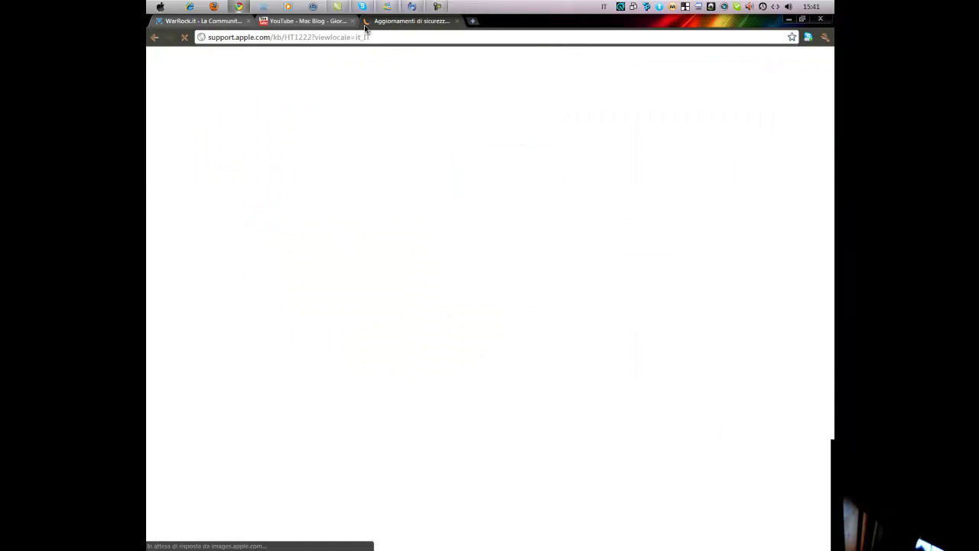
Examine the Apple security updates article and its release table, closing the tab and minimizing the browser when done
scroll(431, 107, down, 3)
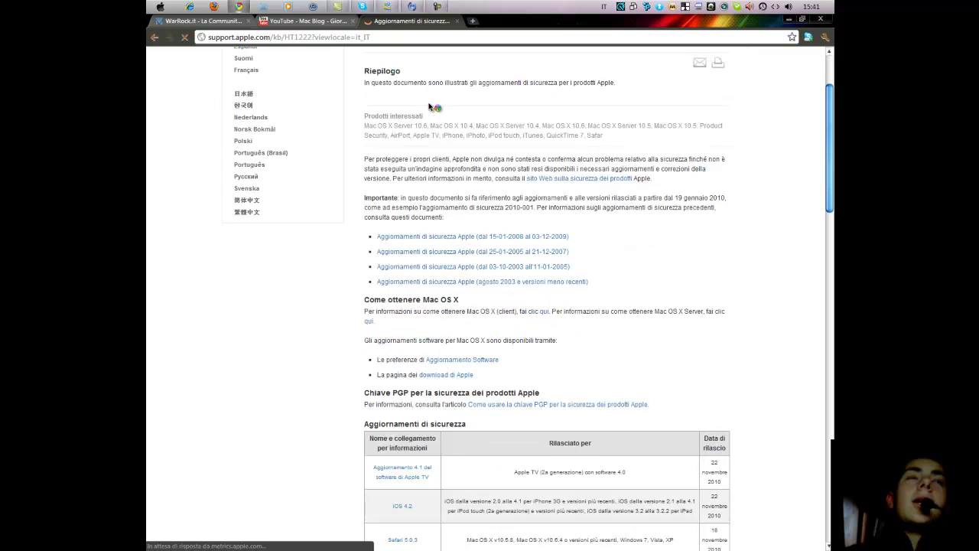
scroll(382, 169, up, 1)
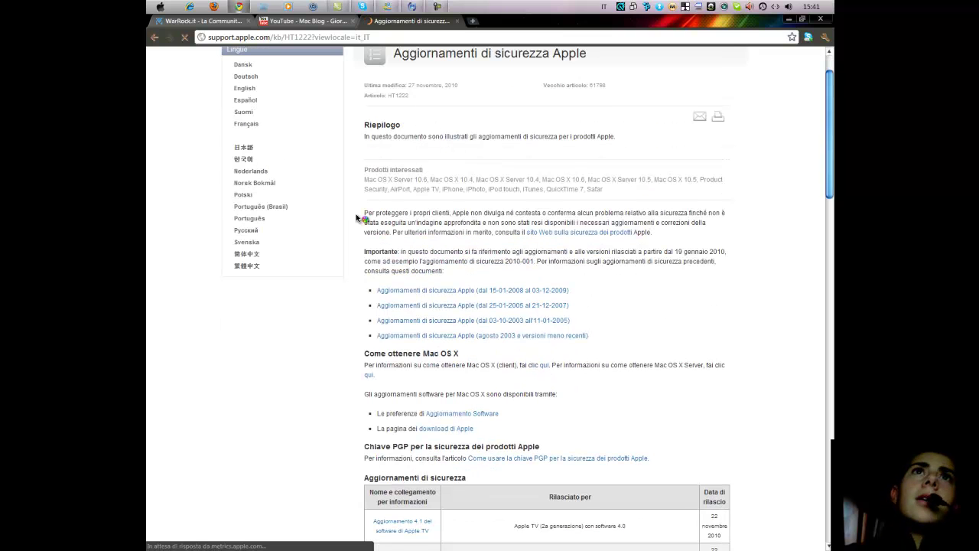
scroll(364, 191, down, 1)
drag(368, 158, 704, 200)
click(754, 205)
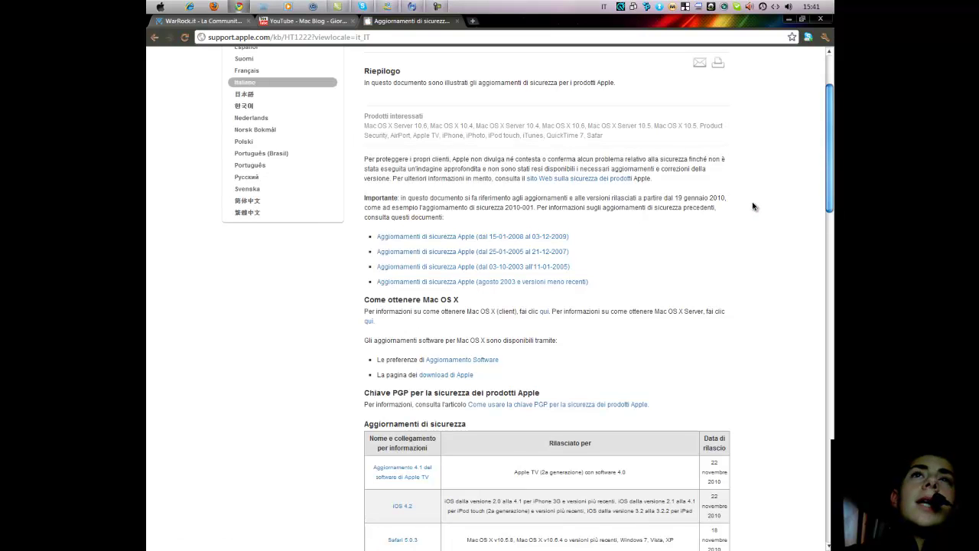
scroll(658, 231, down, 1)
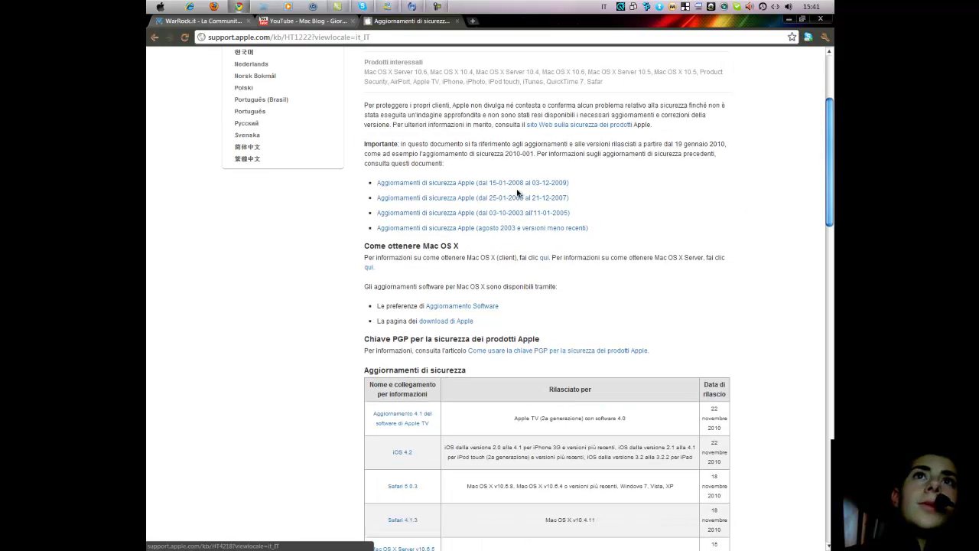
scroll(507, 236, down, 3)
scroll(507, 237, down, 1)
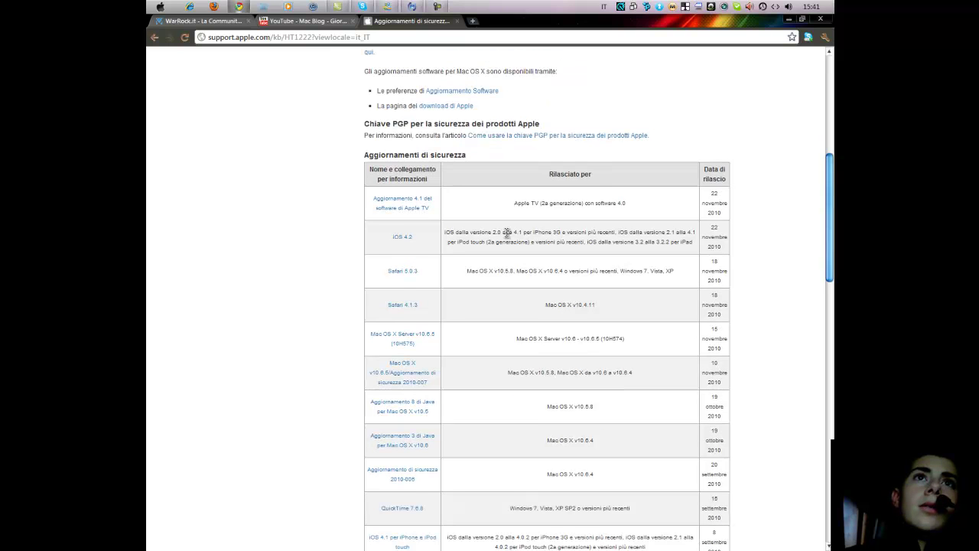
scroll(507, 232, up, 7)
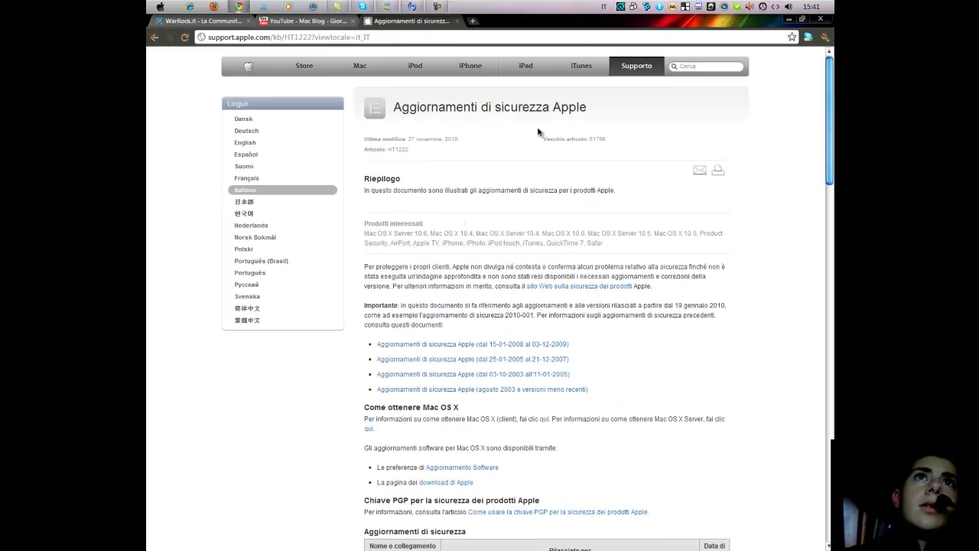
click(457, 21)
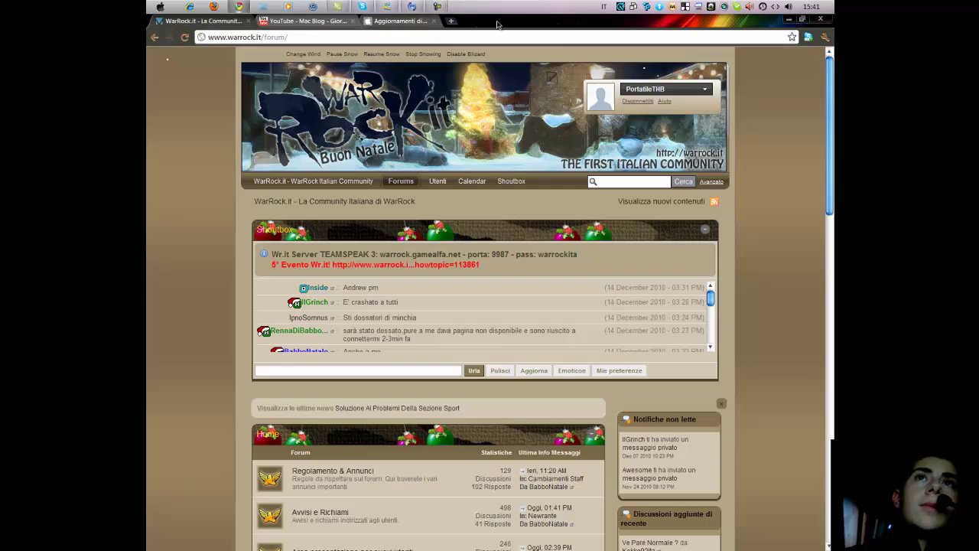
click(788, 19)
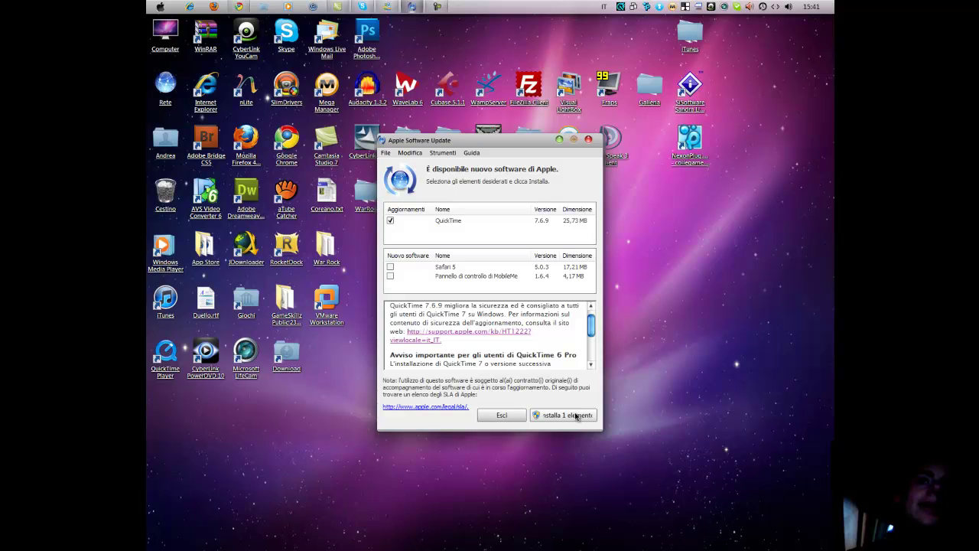
Add Safari 5 to the selected QuickTime update, start installing both items and minimize the updater
click(390, 266)
click(563, 415)
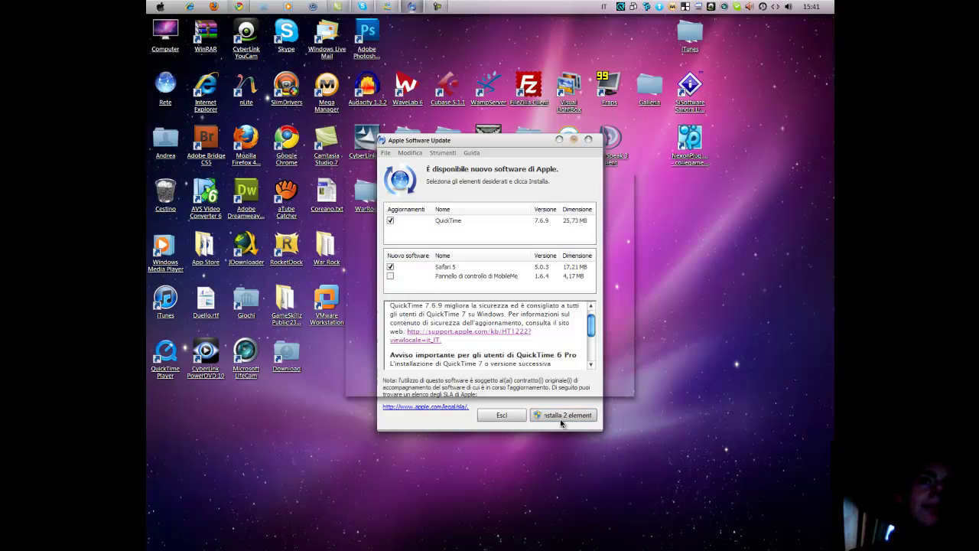
click(606, 383)
click(606, 384)
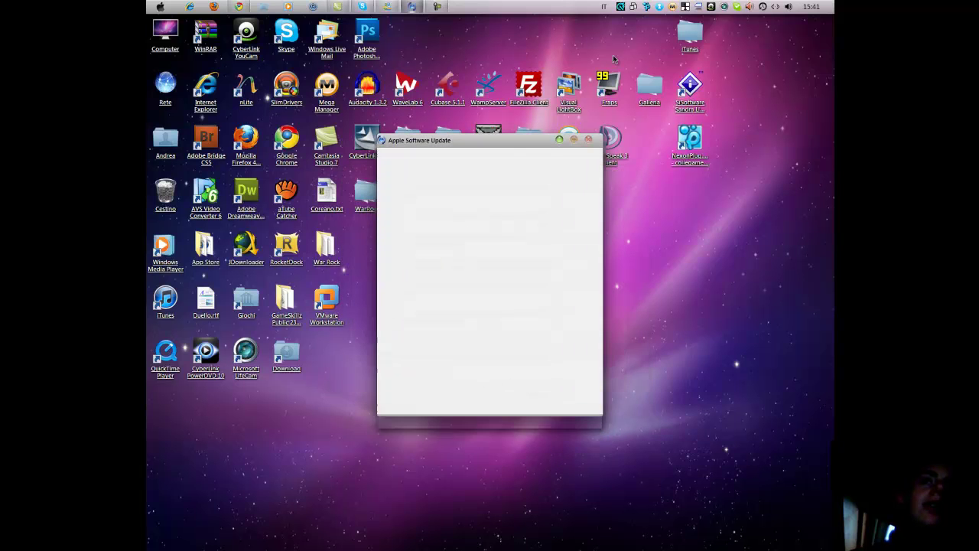
click(560, 140)
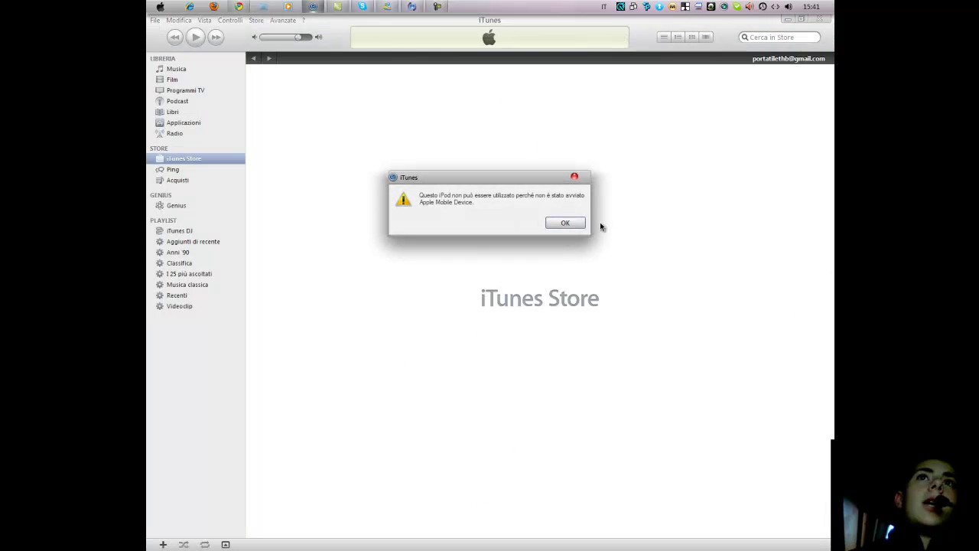
Dismiss the iPod alert in iTunes and check the portable devices listed under Computer
click(570, 222)
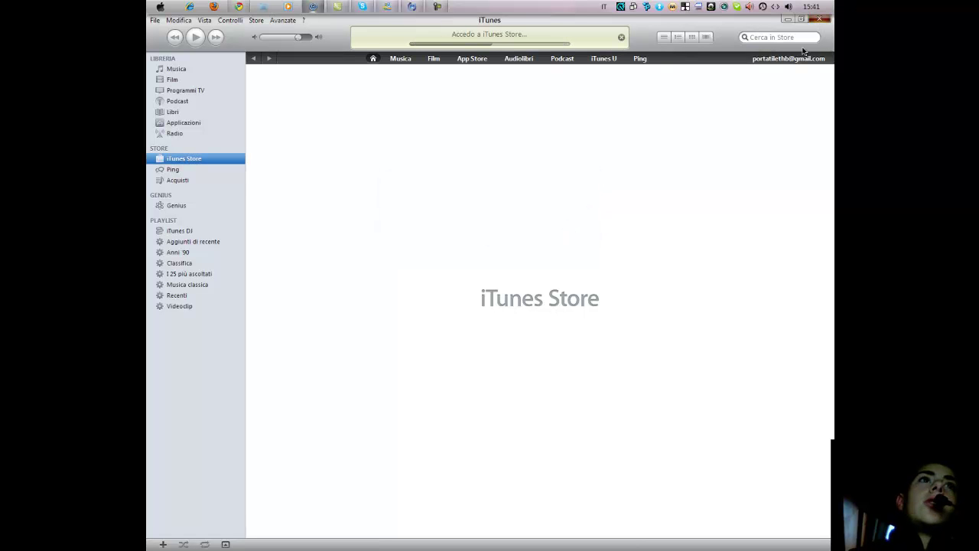
key(super+d)
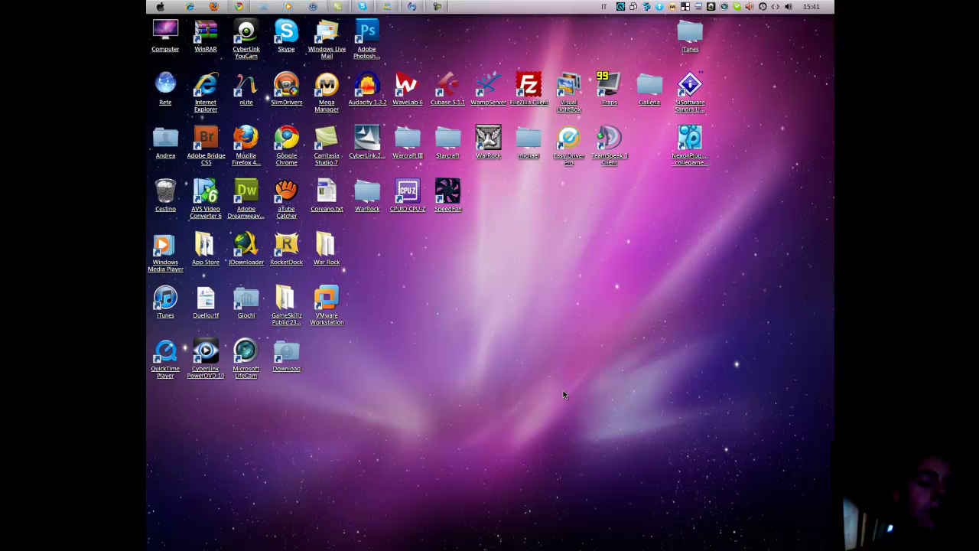
key(super)
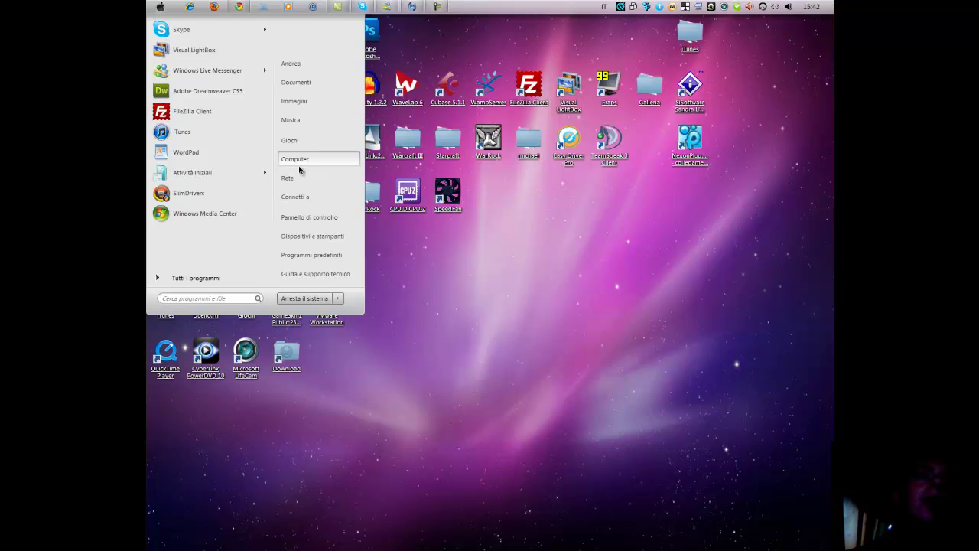
key(Escape)
key(super+e)
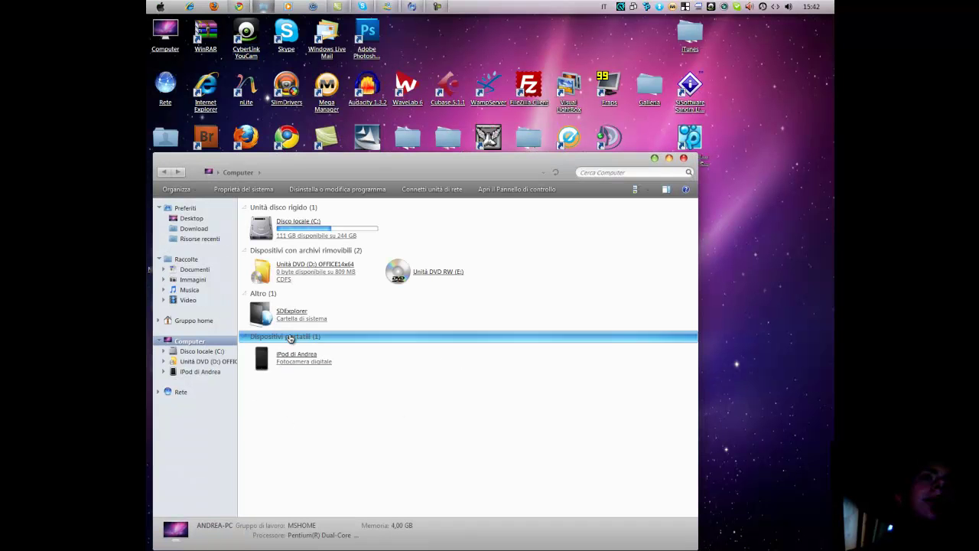
click(684, 159)
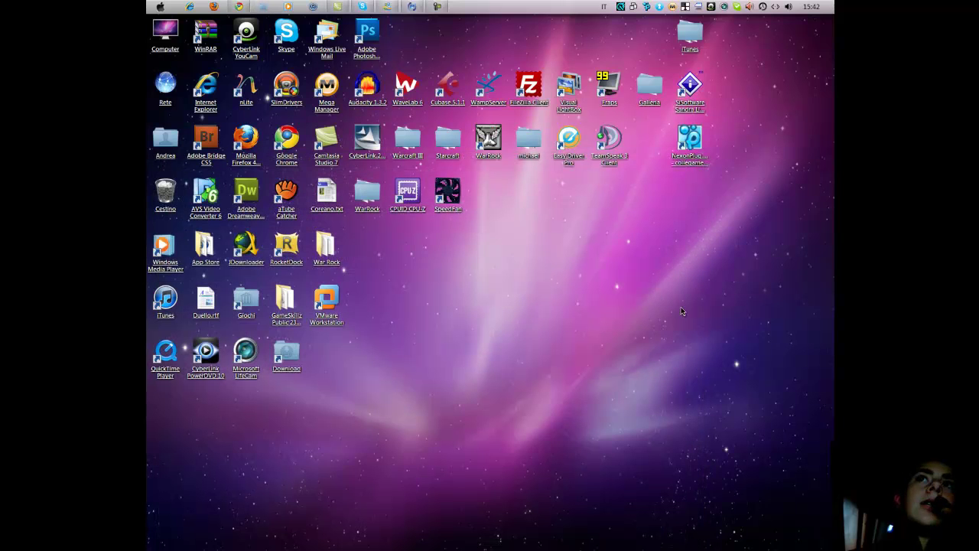
Launch VMware Workstation from the VMware group in the list of all programs
click(159, 6)
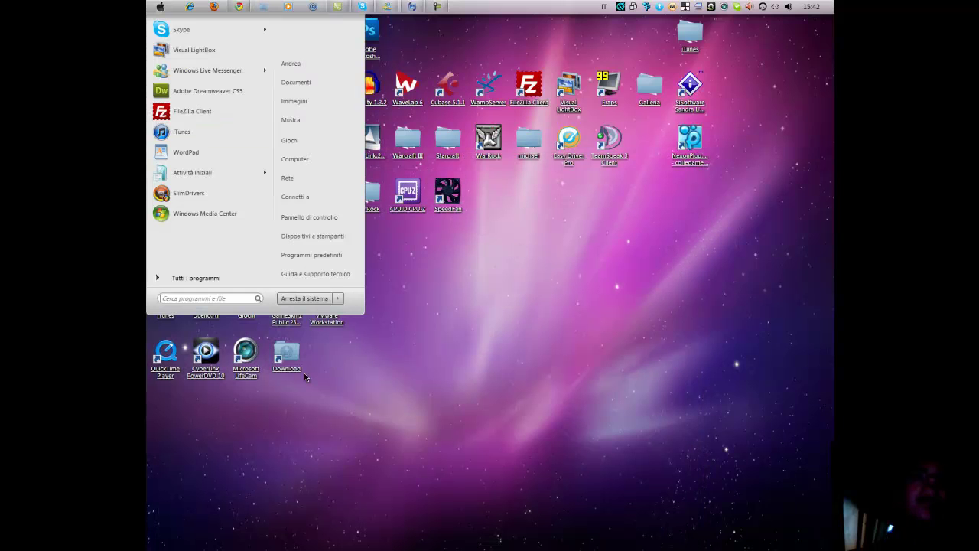
click(236, 281)
scroll(184, 195, down, 5)
scroll(195, 210, down, 1)
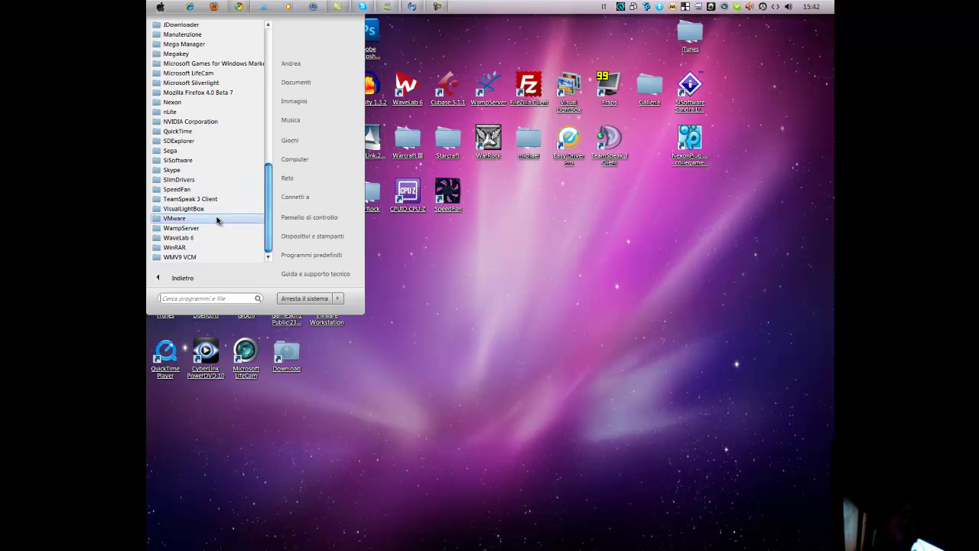
click(177, 218)
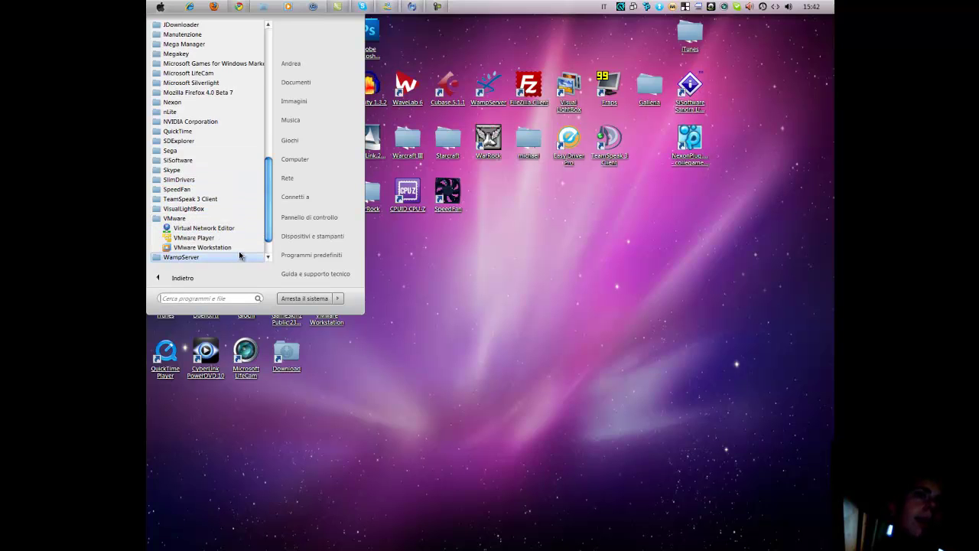
click(202, 247)
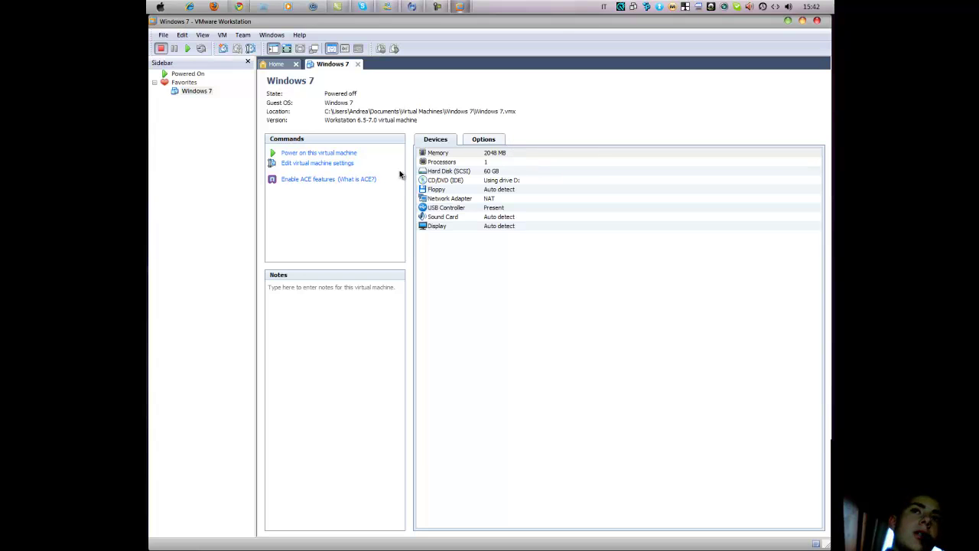
Power on the Windows 7 virtual machine, allow the USB device connection and reposition the VMware window
click(302, 154)
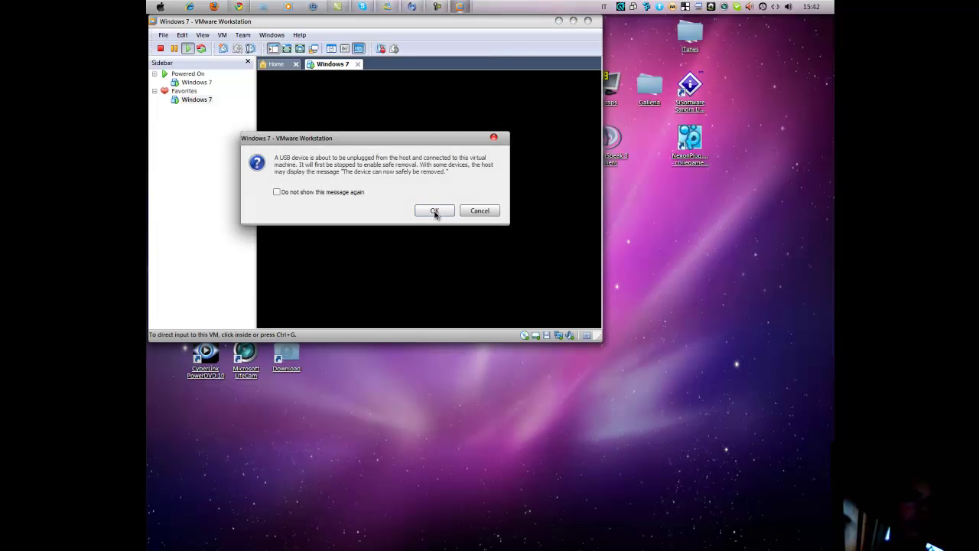
click(434, 211)
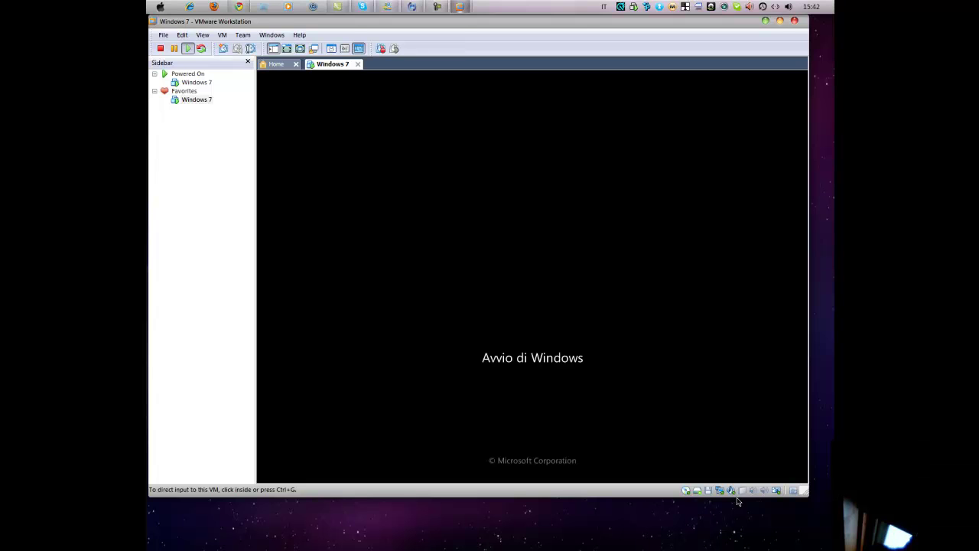
drag(445, 31, 487, 31)
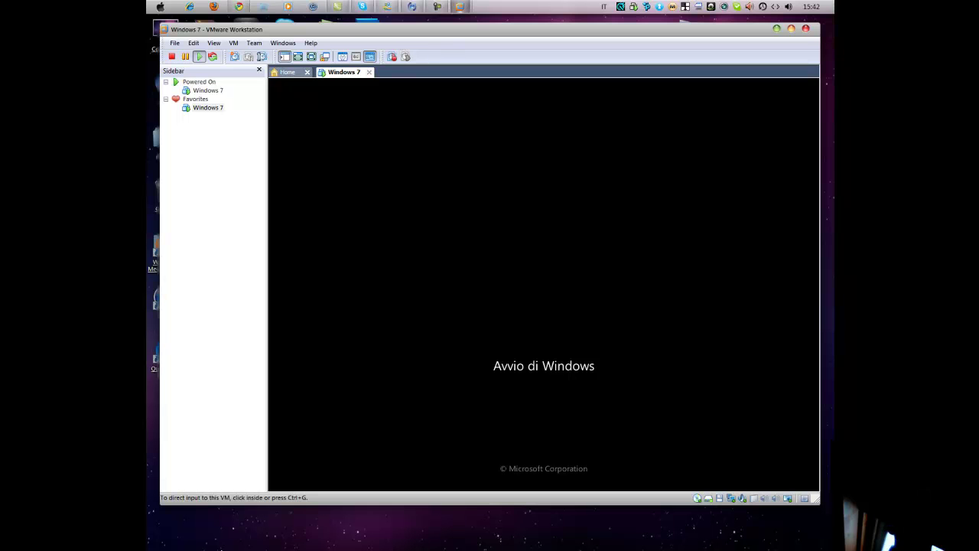
Switch to Chrome, open appventcalendar.com in a new tab and look through its free games
mouse_move(239, 6)
click(356, 29)
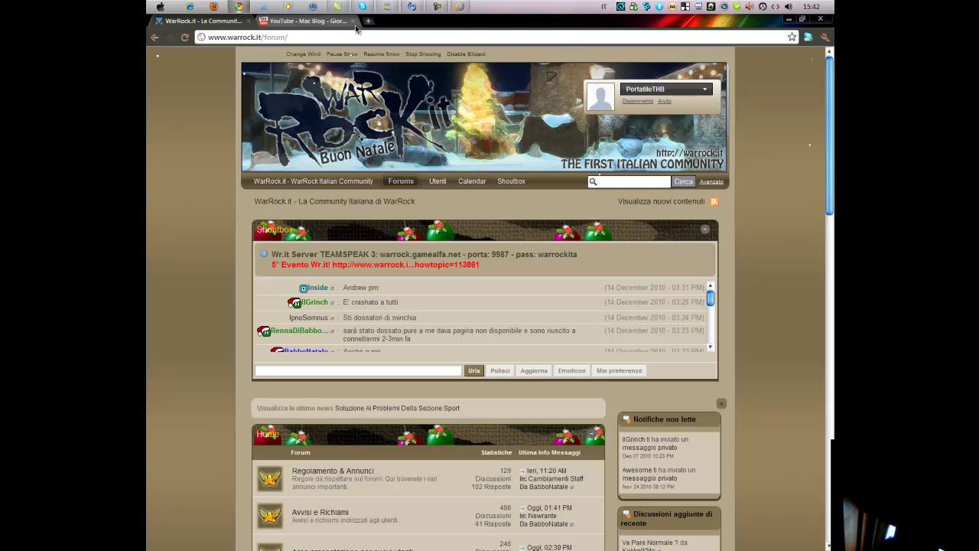
click(370, 23)
click(300, 253)
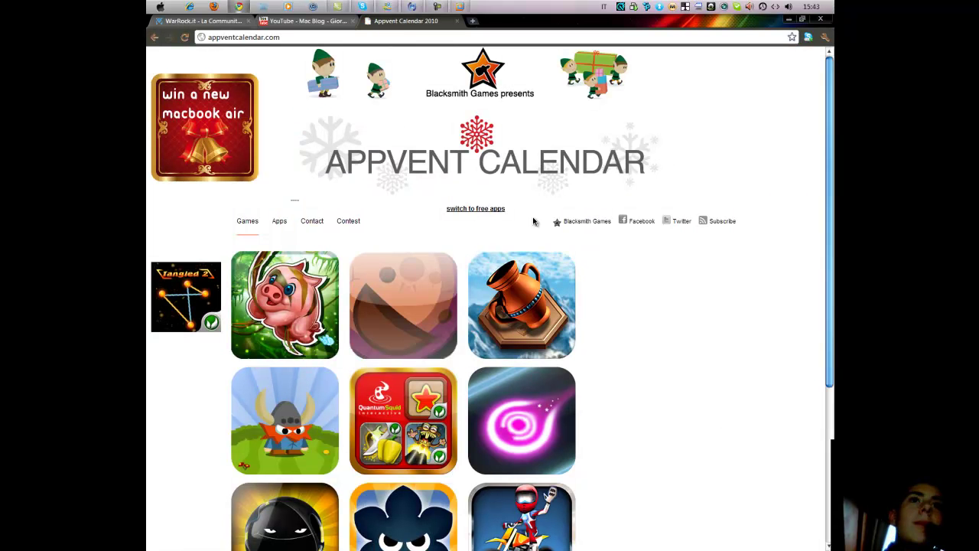
scroll(399, 346, down, 3)
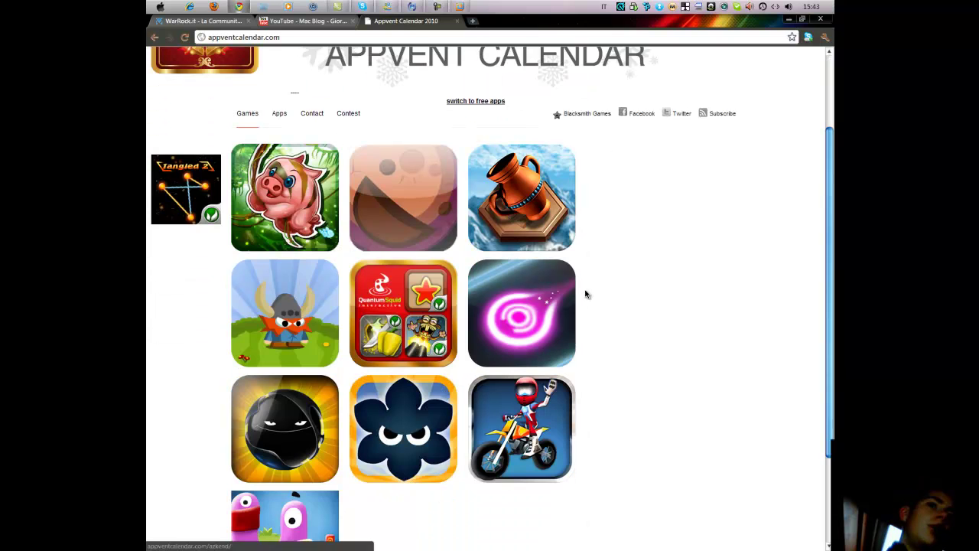
scroll(777, 179, up, 2)
Go to the Appvent Calendar's free apps and open the OnTime app's page to view its details
click(280, 168)
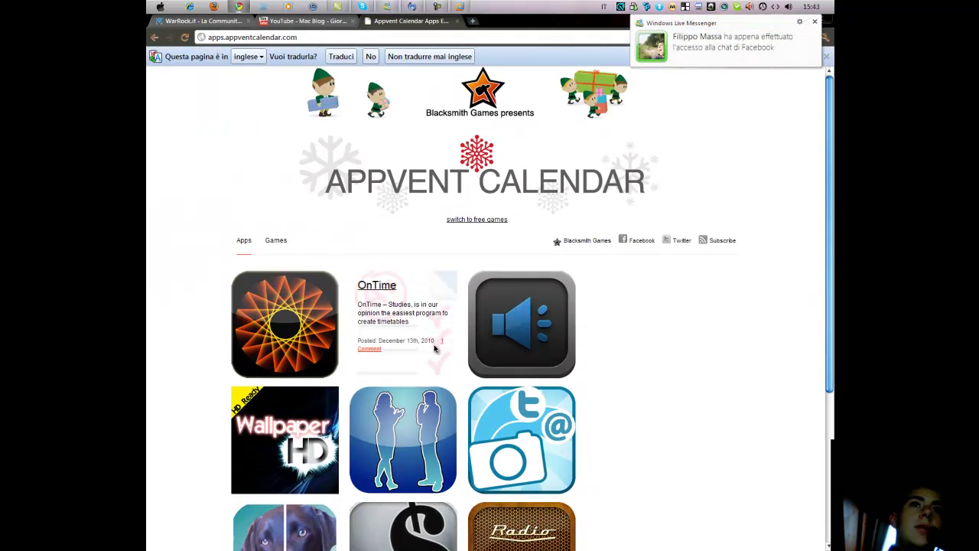
click(377, 286)
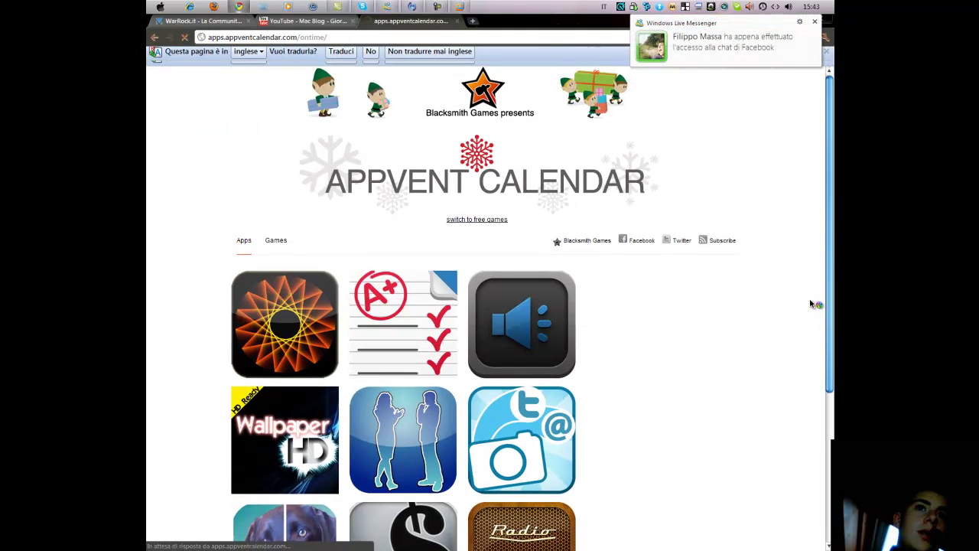
scroll(542, 221, down, 3)
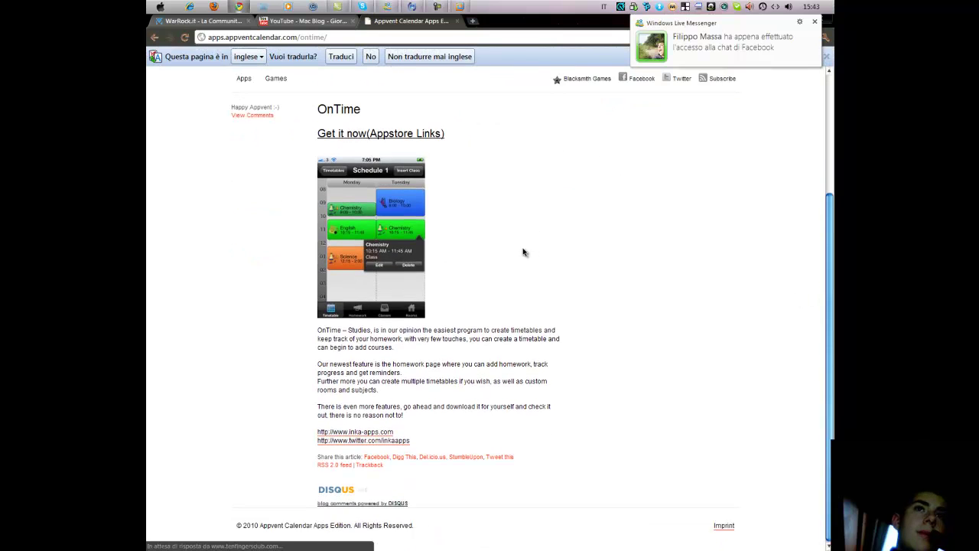
Return to the beginning of the OnTime page and dismiss the Messenger notification
scroll(536, 253, up, 3)
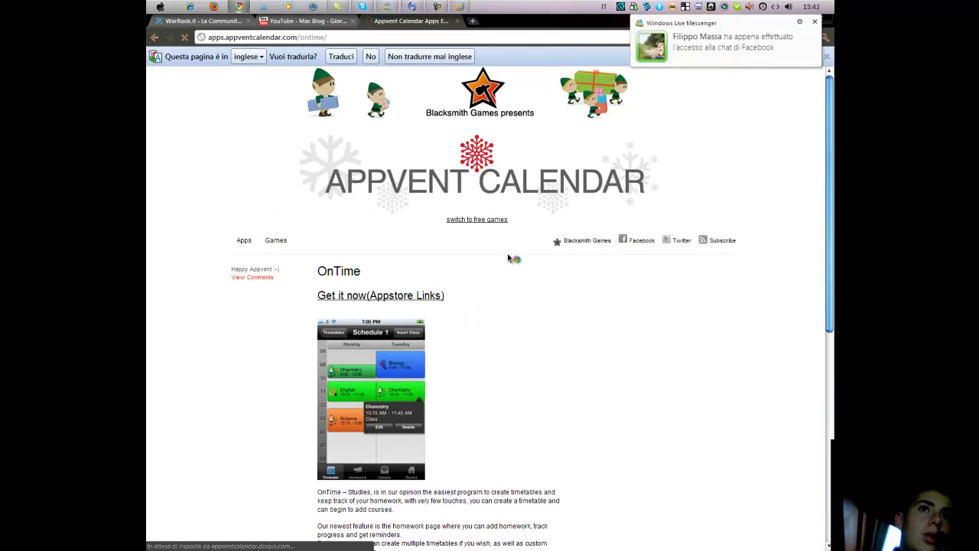
click(815, 22)
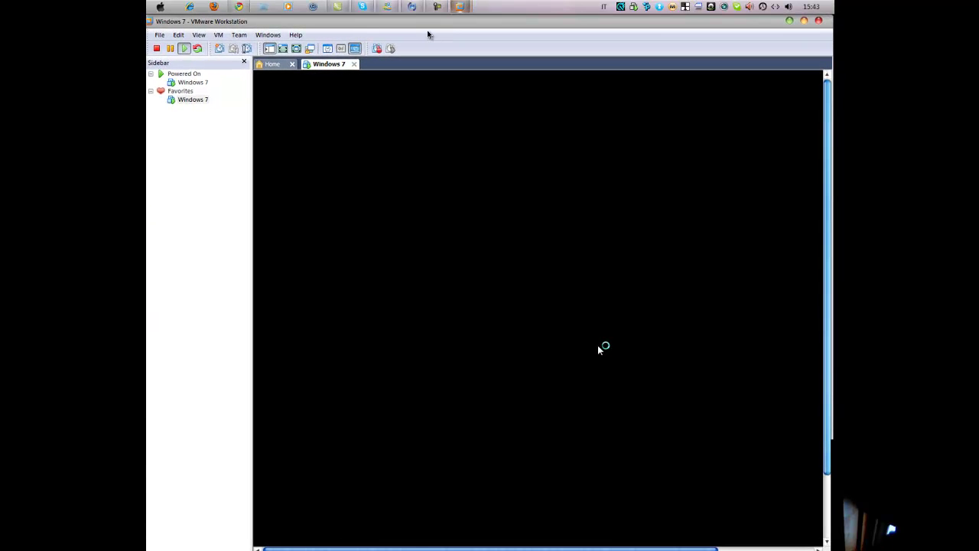
Switch the Windows 7 virtual machine to full screen, restore its window and bring up the screen recorder
click(296, 48)
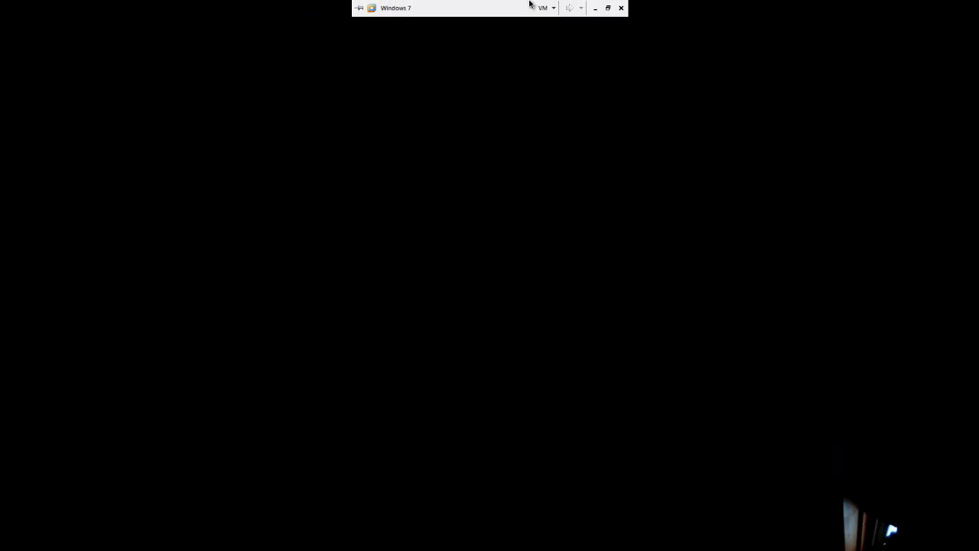
click(608, 8)
click(439, 8)
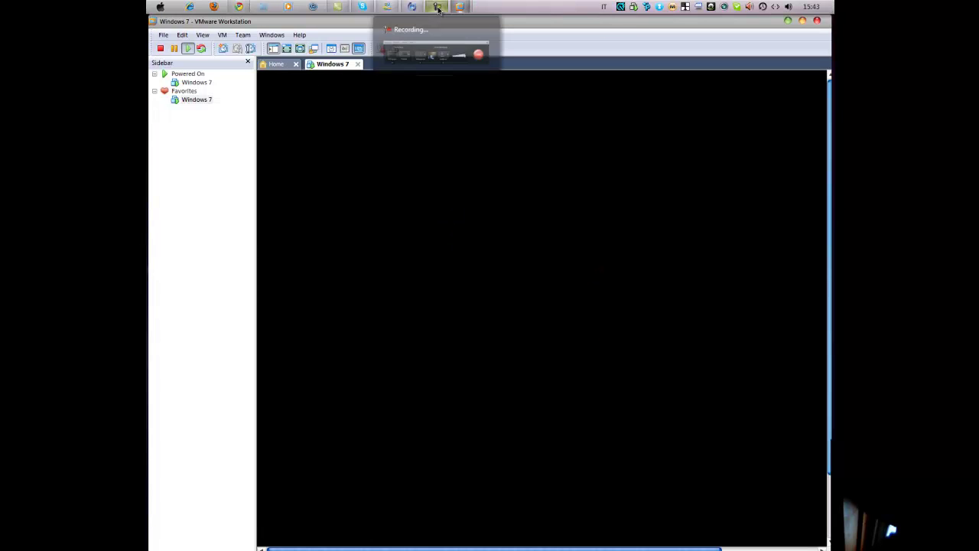
click(441, 57)
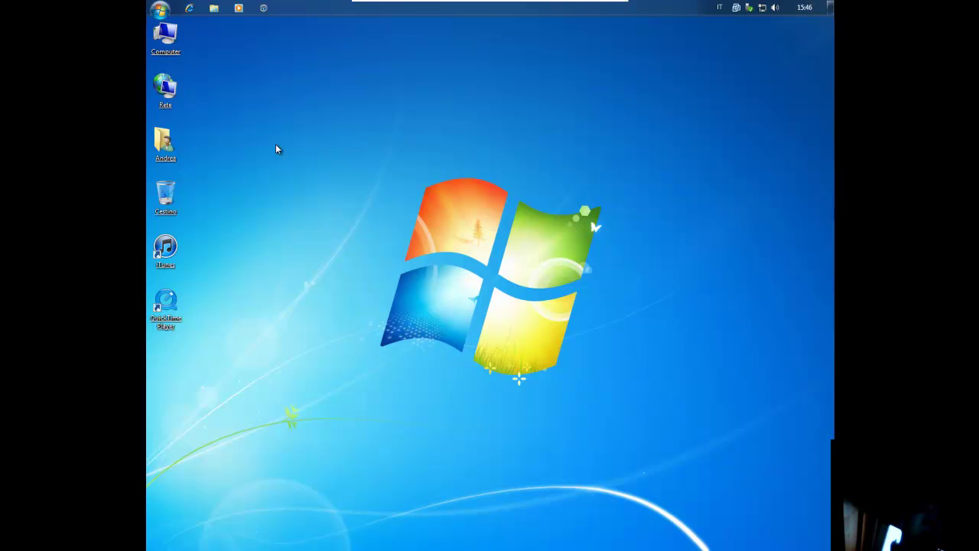
Launch iTunes inside the Windows 7 virtual machine and open the Computer window
click(172, 248)
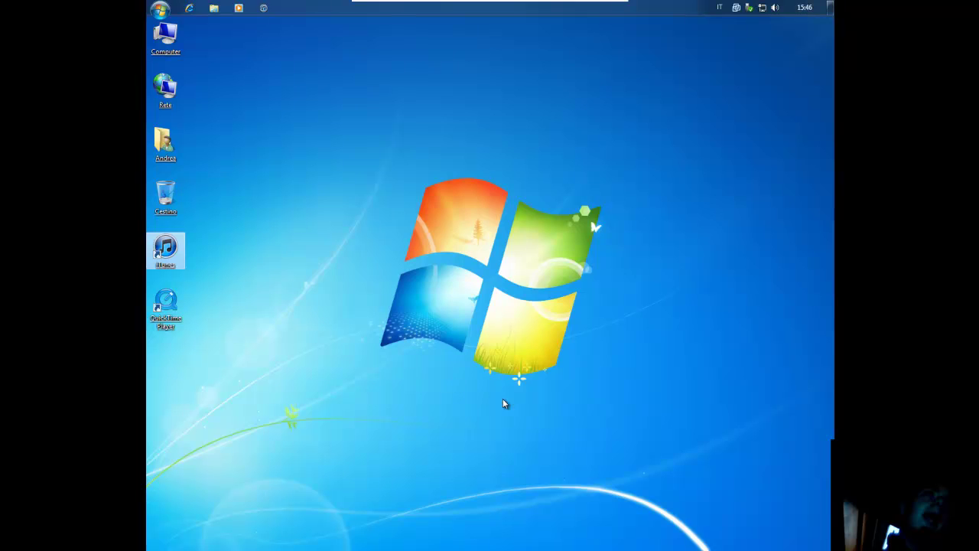
key(Return)
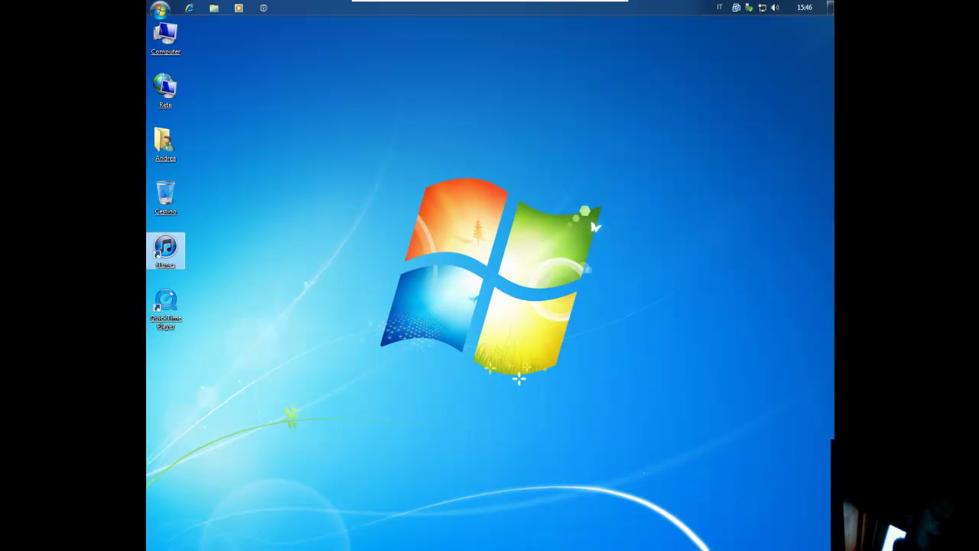
click(160, 7)
click(604, 116)
key(Home)
key(Return)
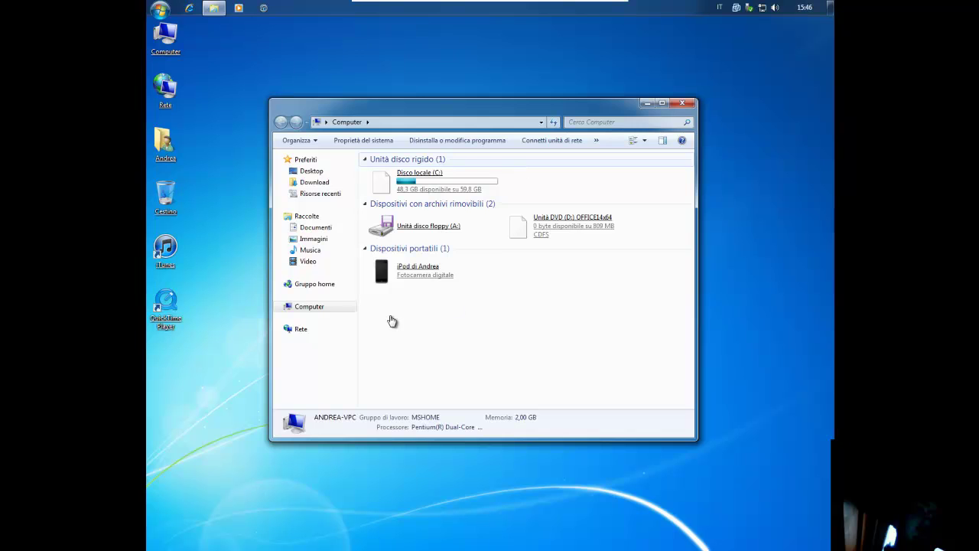
Browse the connected iPod's Internal Storage, and close the Explorer window and iTunes
click(416, 277)
double_click(435, 271)
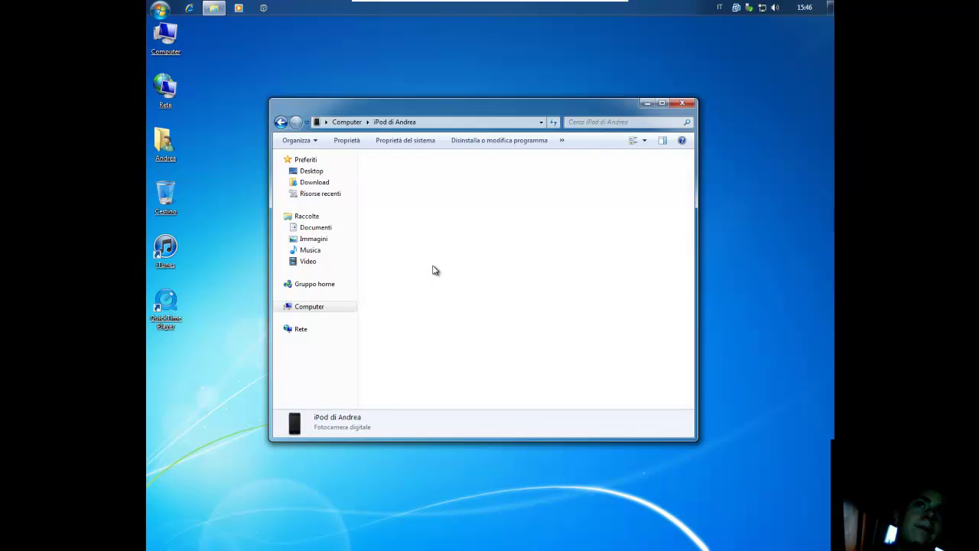
double_click(465, 171)
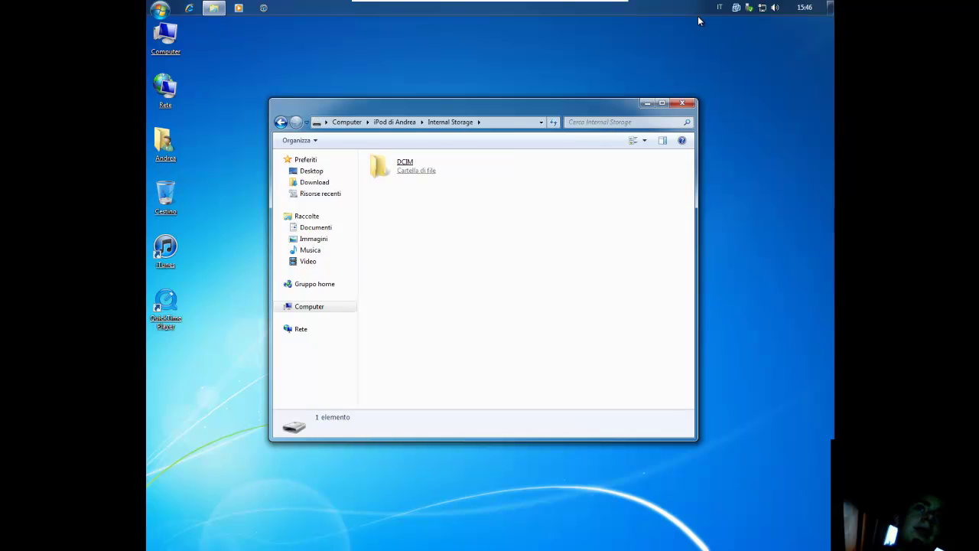
click(681, 103)
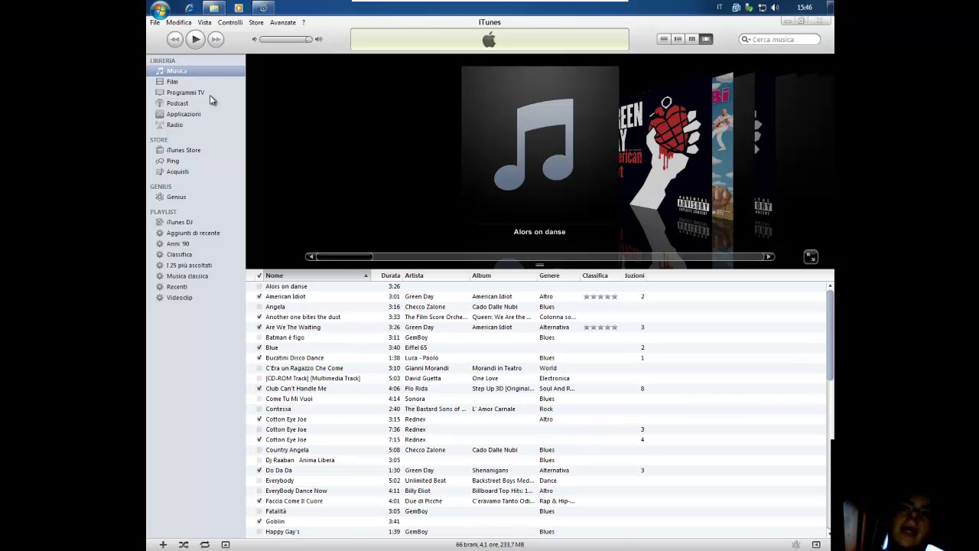
click(822, 21)
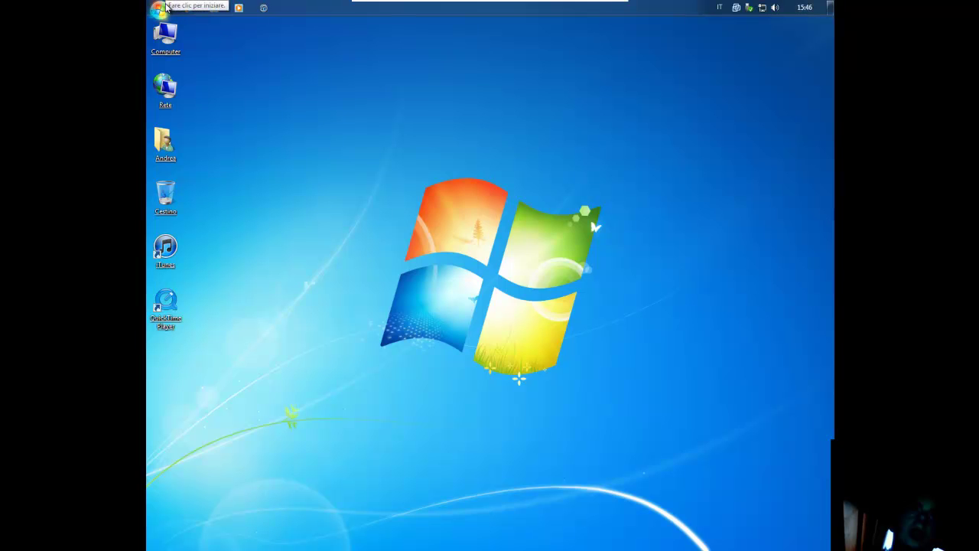
Open the network locations and go to the other computer's shared Music folder
double_click(164, 88)
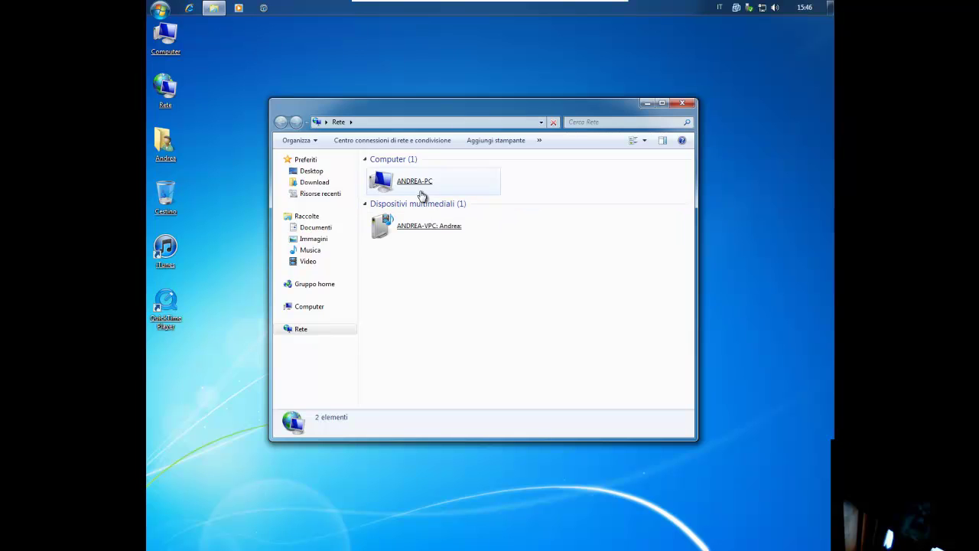
double_click(422, 191)
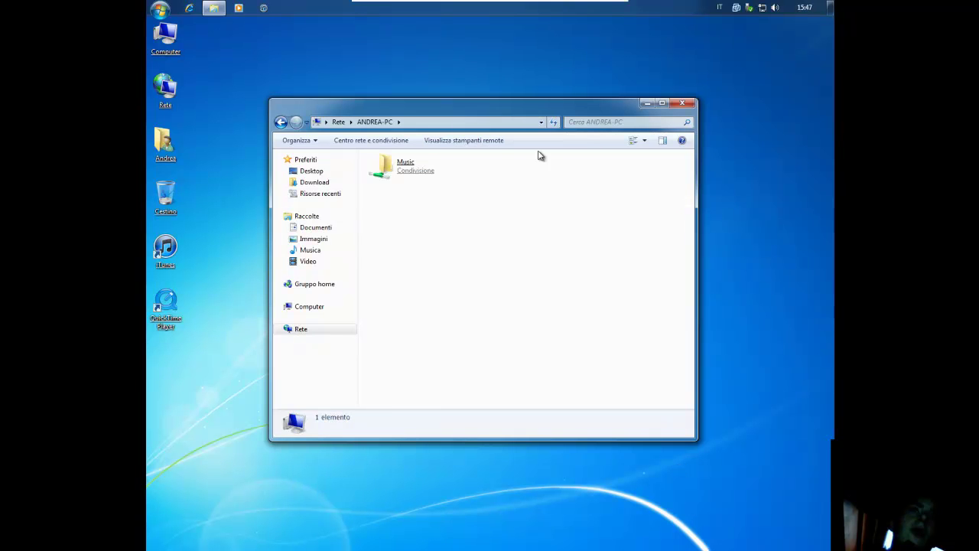
double_click(407, 167)
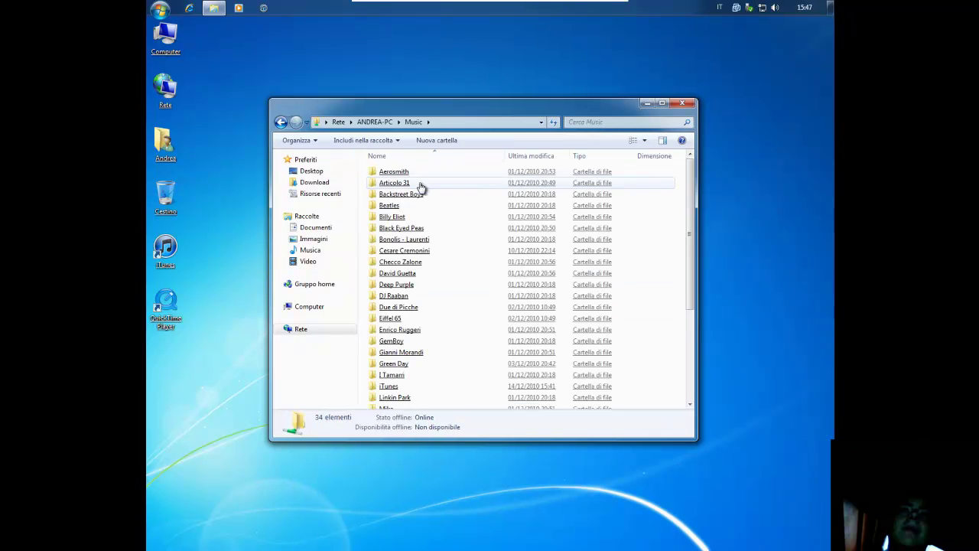
Look through the artist folders in the shared Music folder
scroll(415, 253, down, 4)
click(411, 307)
scroll(411, 295, up, 3)
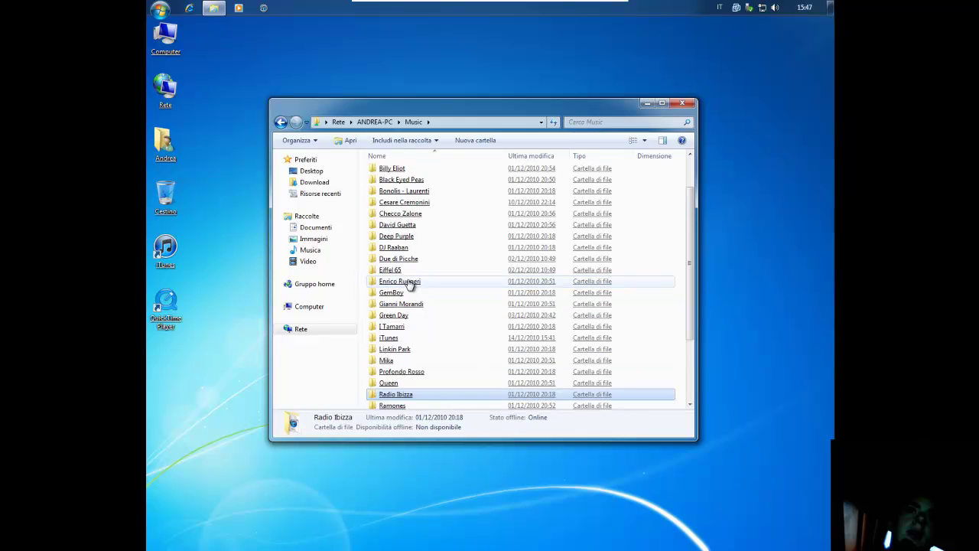
click(411, 281)
scroll(411, 284, up, 2)
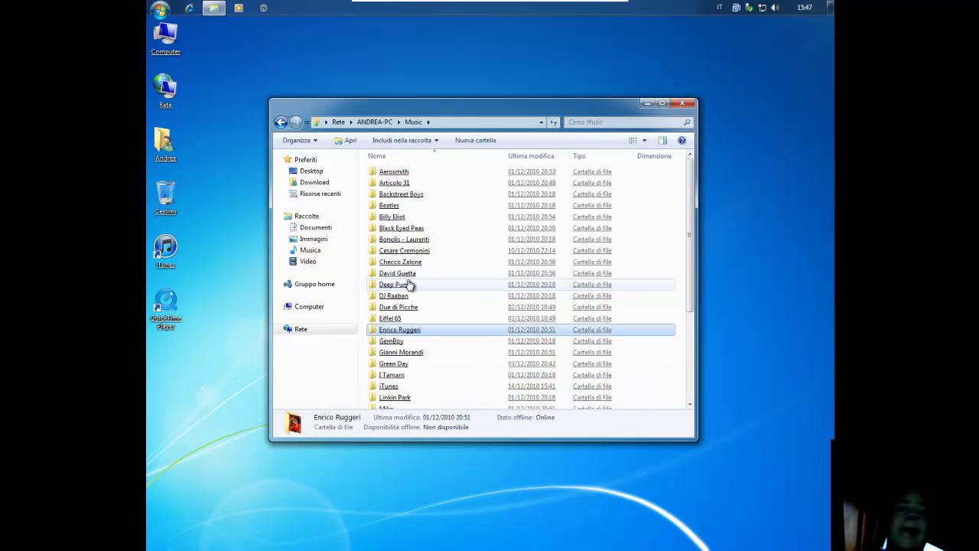
scroll(410, 285, down, 4)
scroll(465, 323, up, 4)
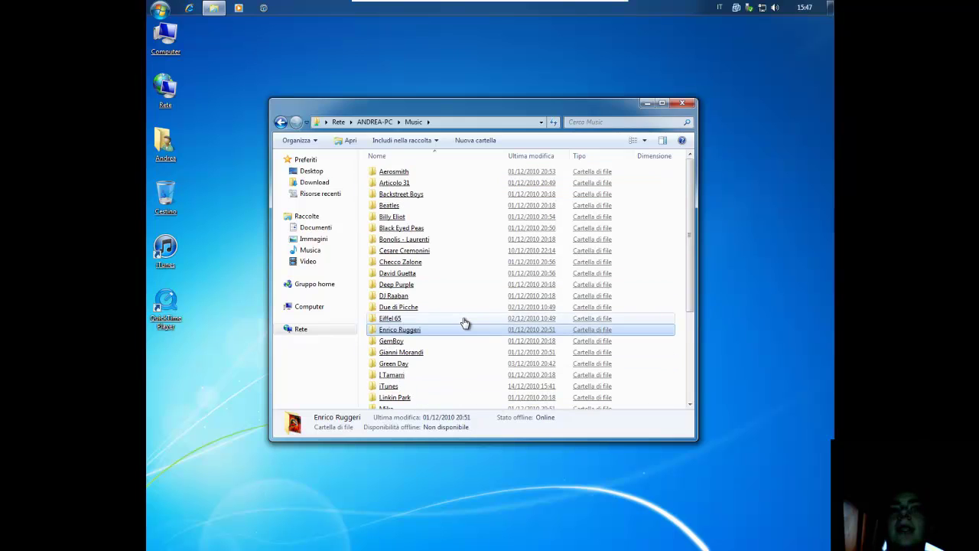
click(465, 323)
scroll(402, 332, down, 1)
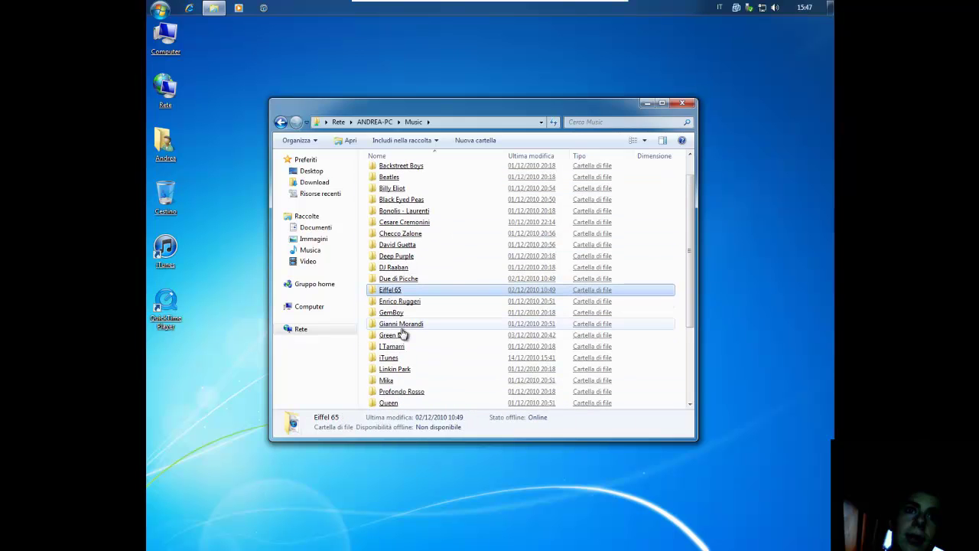
Open the Mobile Applications folder inside iTunes > iTunes Media of the shared music
double_click(389, 357)
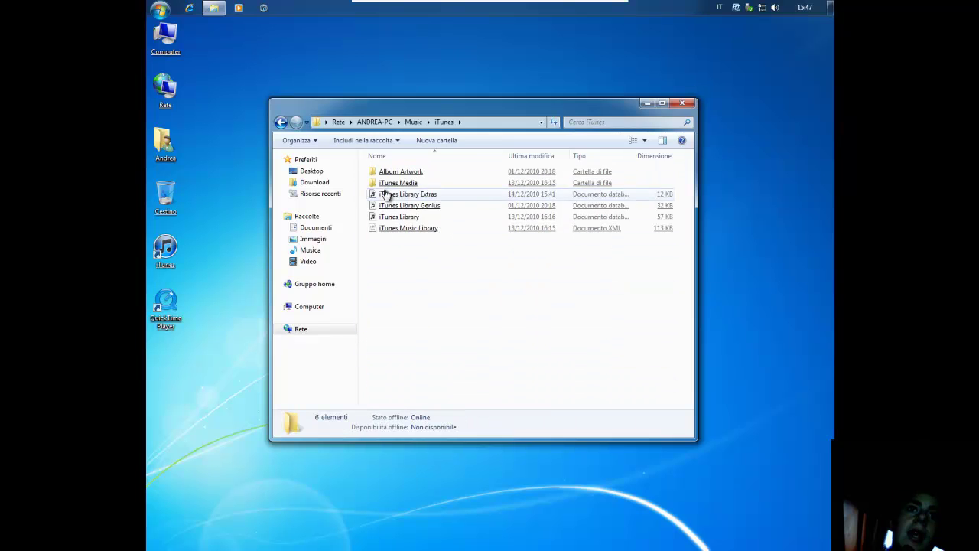
double_click(399, 185)
click(405, 195)
double_click(405, 196)
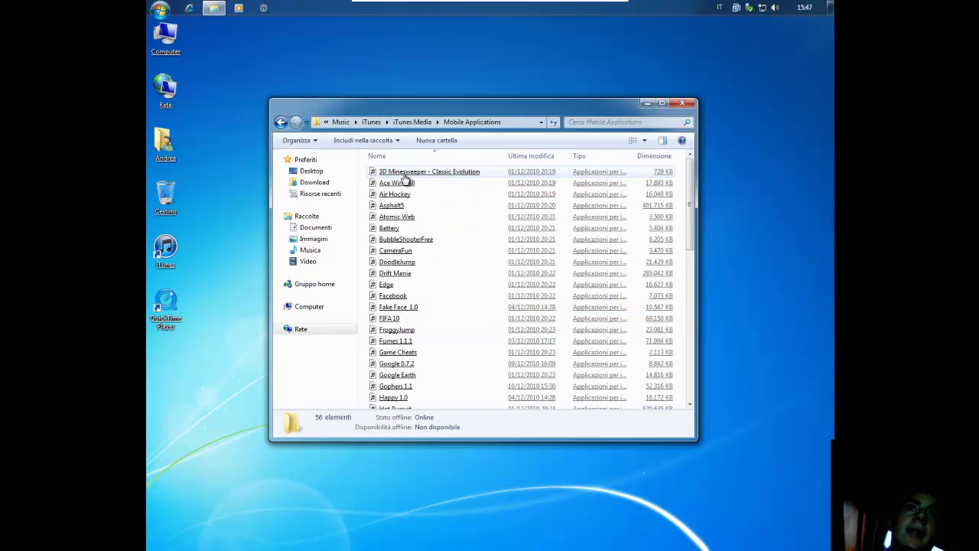
Look through the iPhone and iPod app files in the Mobile Applications folder, selecting Google Earth and Asphalt5
scroll(398, 225, down, 2)
scroll(398, 225, down, 3)
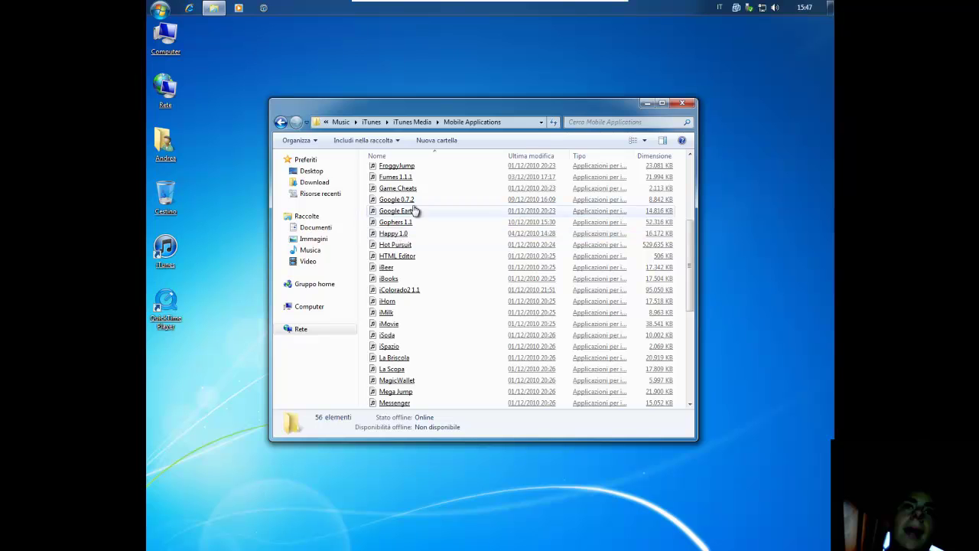
click(407, 211)
scroll(402, 302, down, 5)
scroll(397, 375, down, 2)
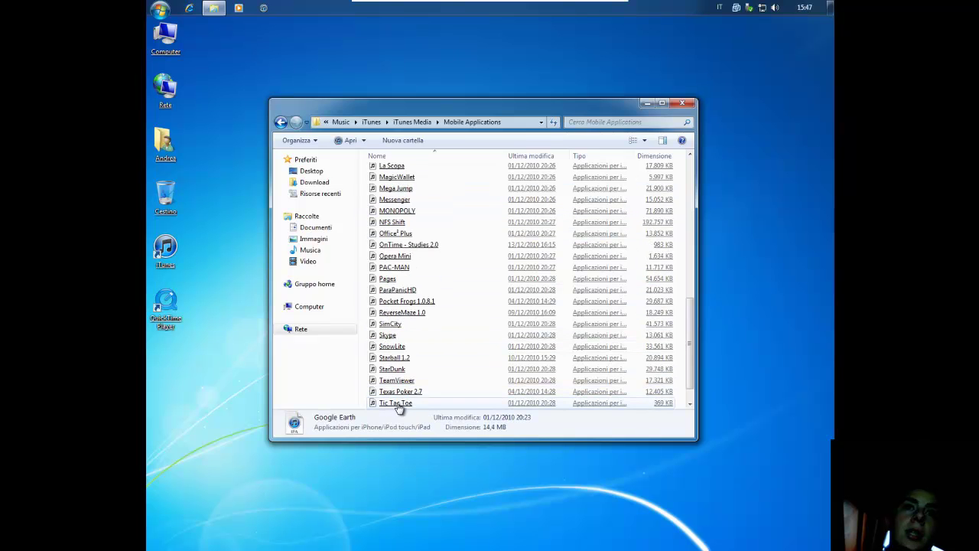
click(396, 403)
scroll(393, 328, up, 7)
scroll(401, 289, up, 2)
click(404, 280)
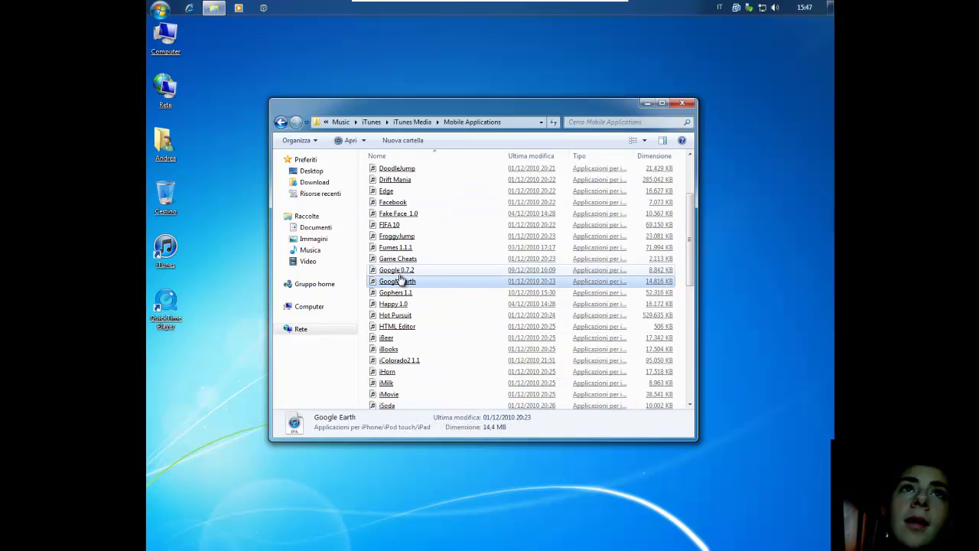
scroll(404, 280, up, 3)
click(403, 205)
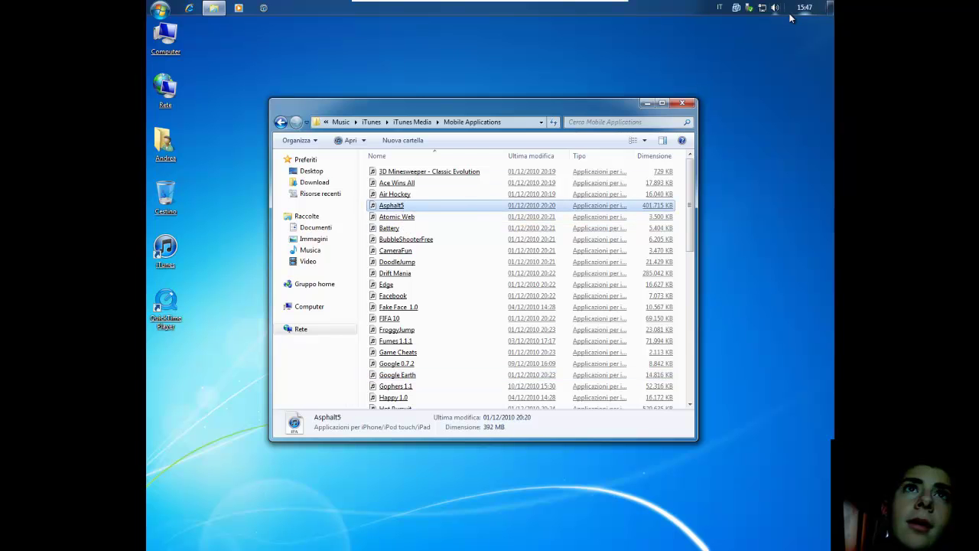
Leave full-screen mode, switch to Chrome to check the OnTime app's page and return to the virtual machine
mouse_move(554, 4)
click(609, 8)
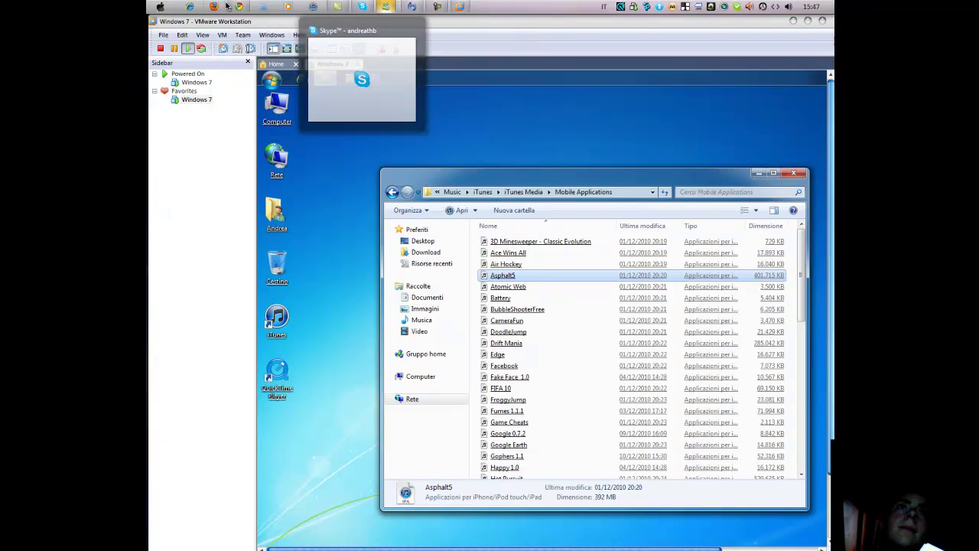
click(240, 7)
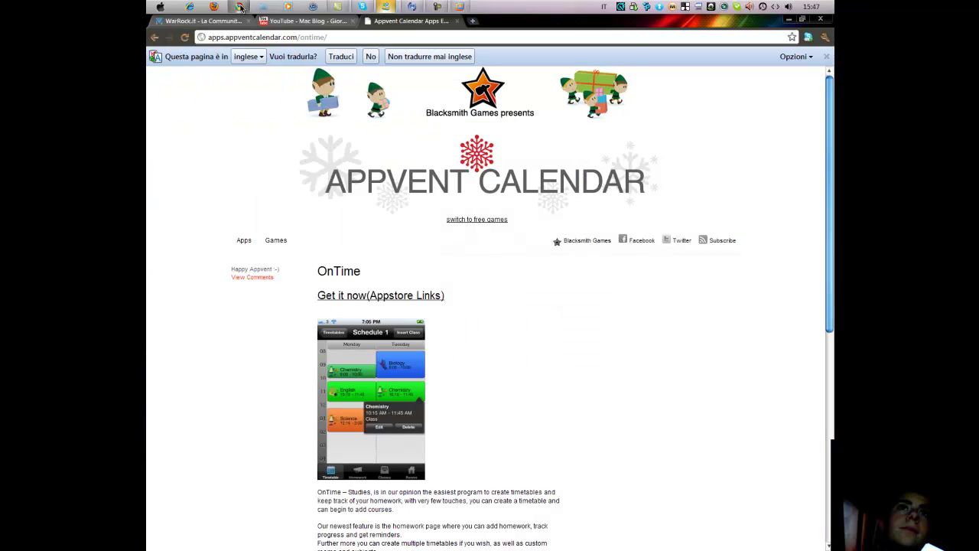
click(240, 8)
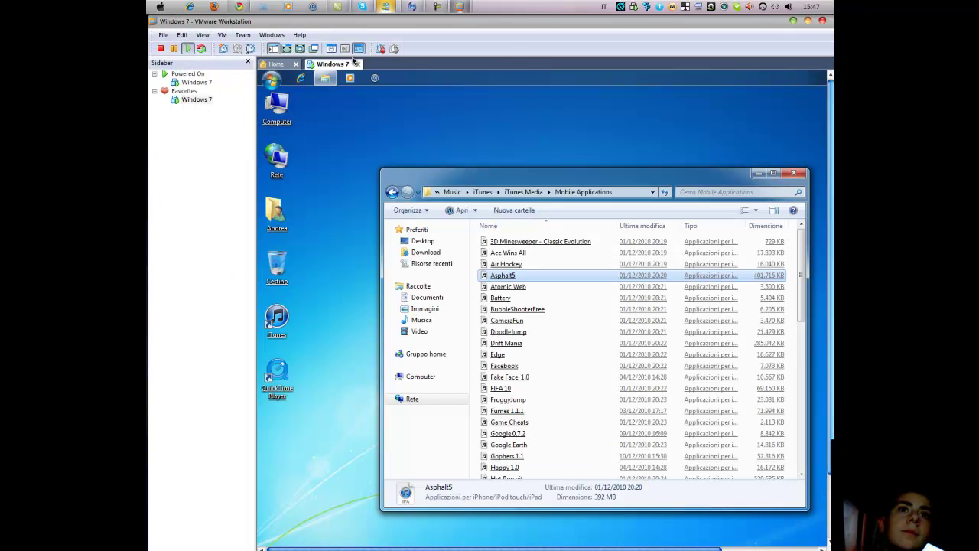
Search the Mobile Applications folder for the OnTime app file
scroll(508, 342, down, 3)
click(509, 343)
scroll(509, 342, up, 2)
click(507, 348)
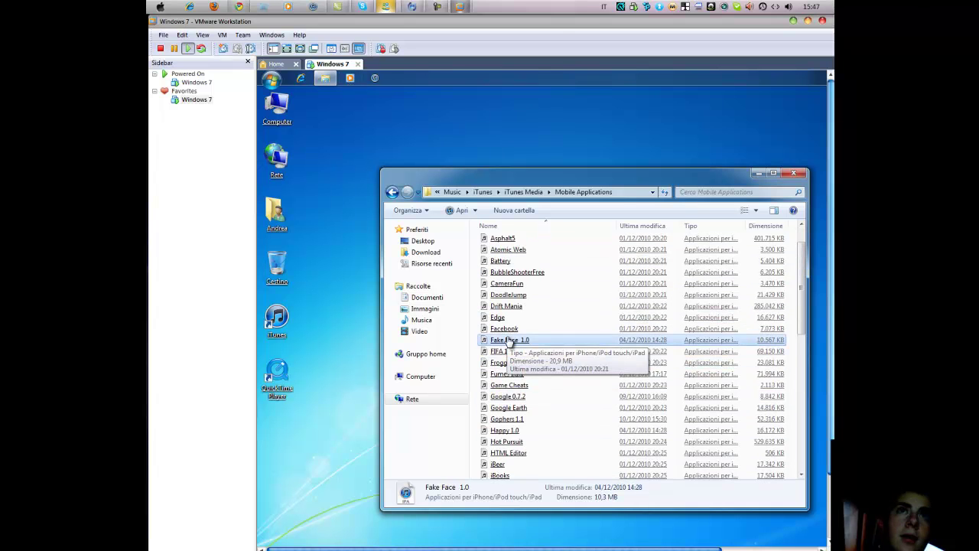
click(511, 327)
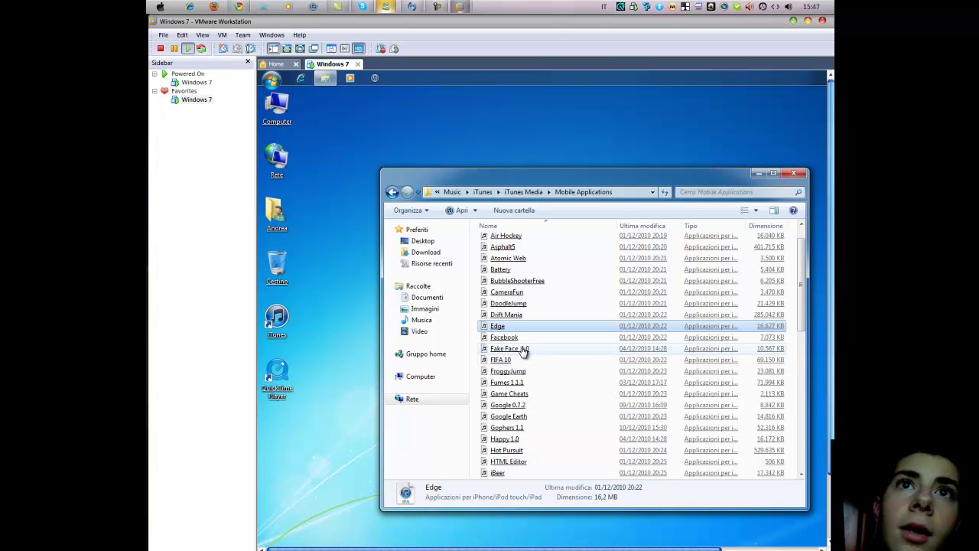
click(527, 417)
scroll(531, 404, down, 3)
scroll(525, 405, down, 4)
click(517, 406)
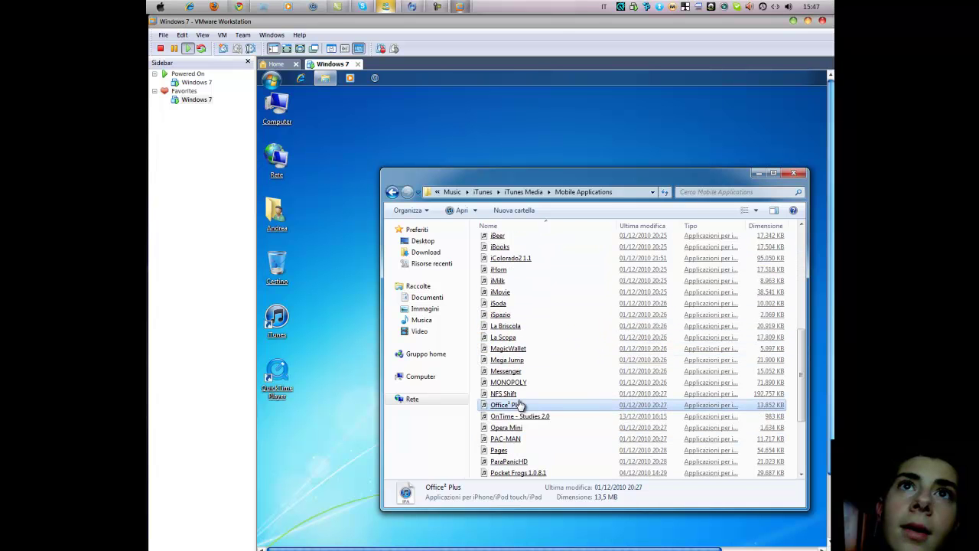
Select the OnTime - Studies 2.0 file, bring up its available actions, and close the Mobile Applications window
click(525, 418)
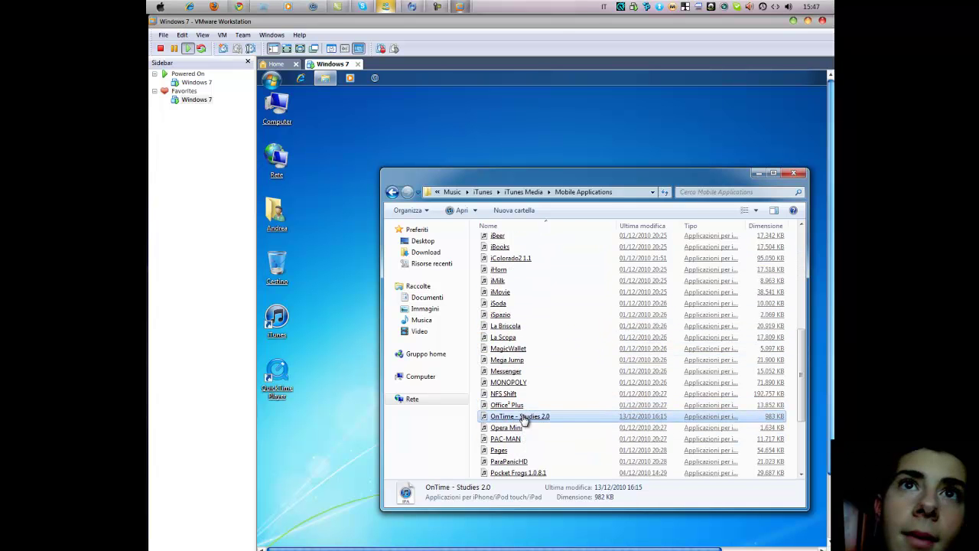
right_click(524, 417)
click(565, 508)
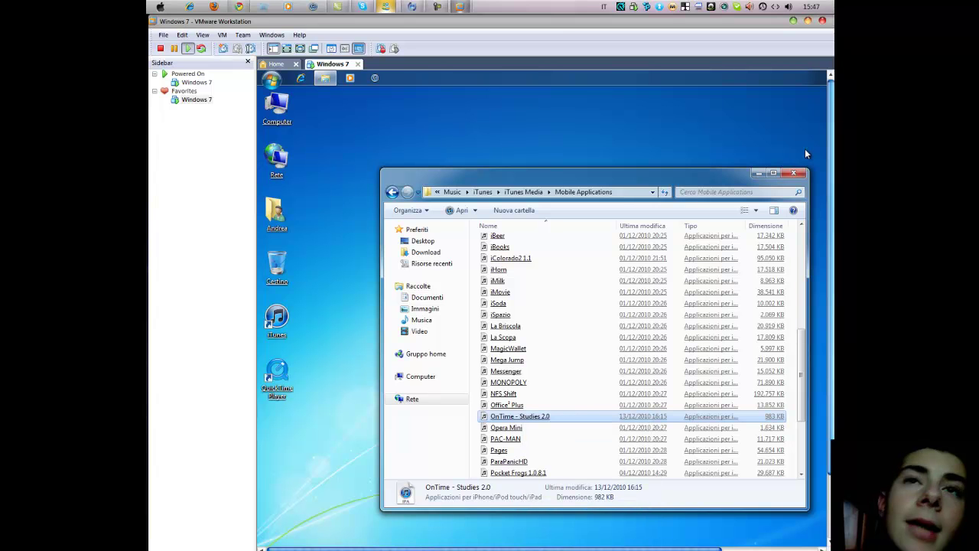
click(794, 175)
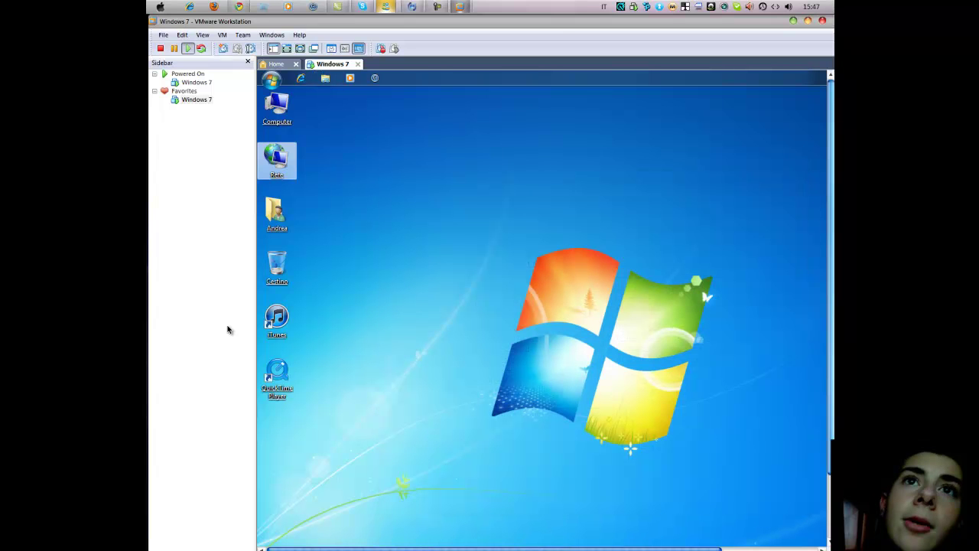
click(454, 253)
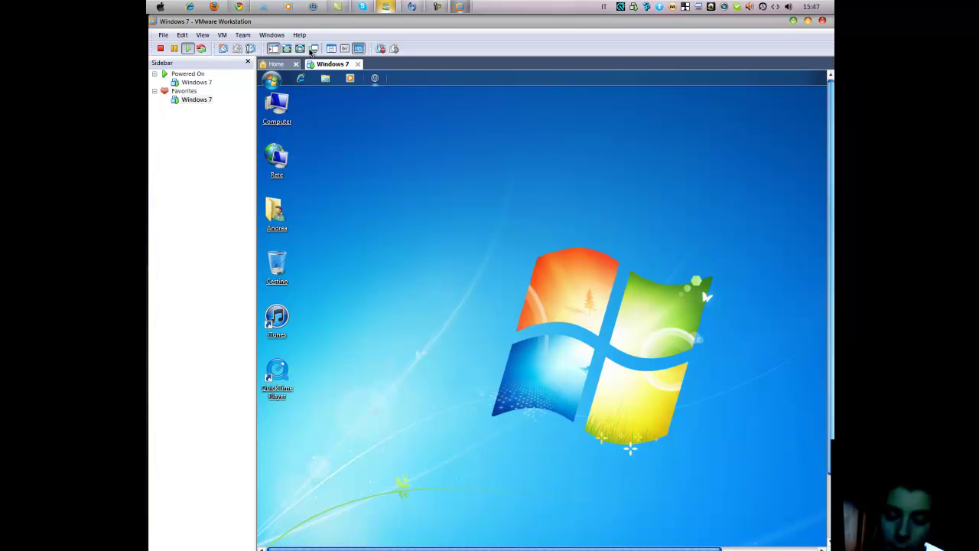
Switch the virtual machine to full screen and show the Musica folder of the user's personal folder in Contenuto view
click(300, 49)
double_click(152, 156)
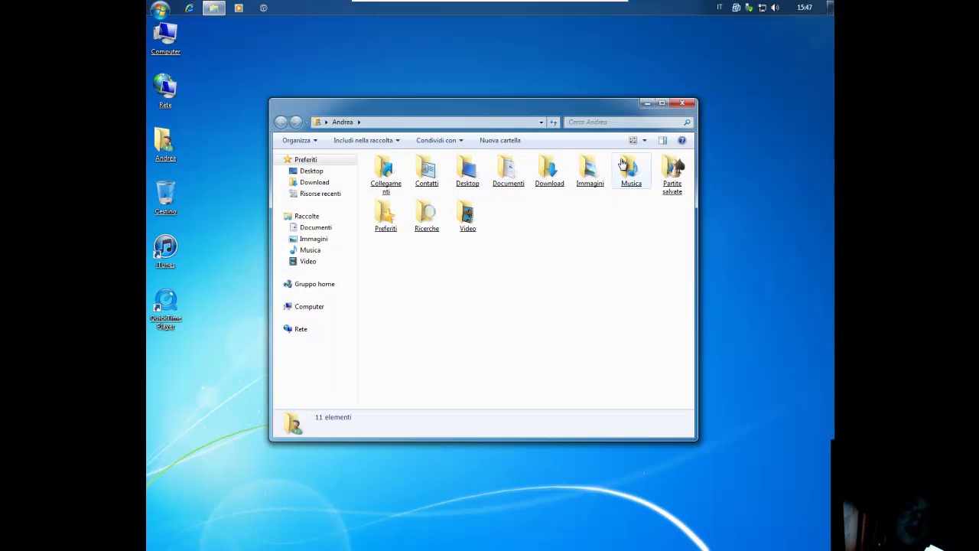
double_click(627, 166)
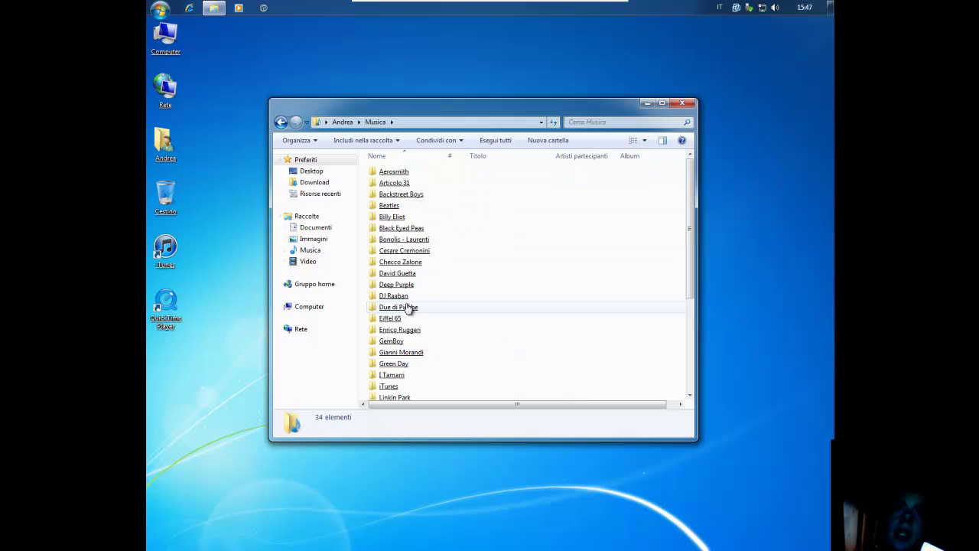
click(646, 142)
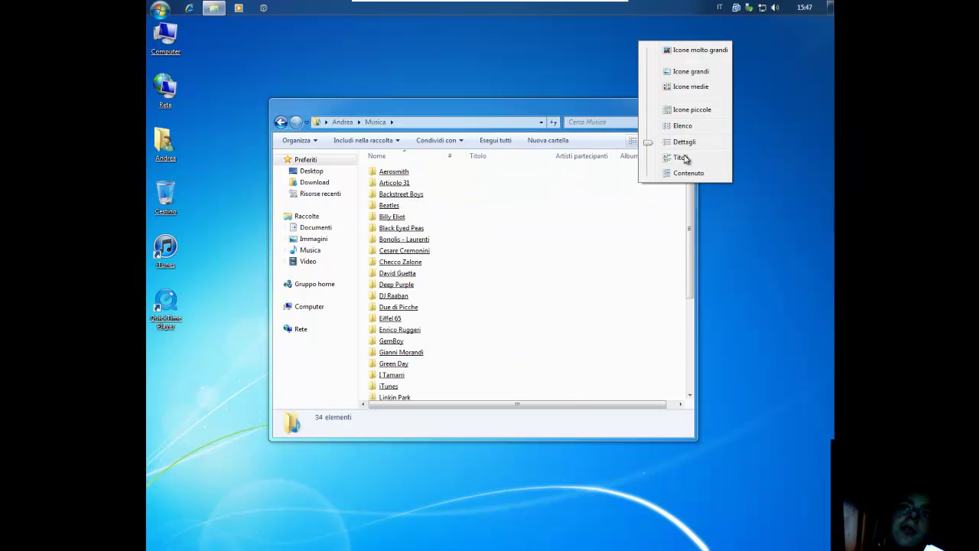
click(685, 175)
click(400, 372)
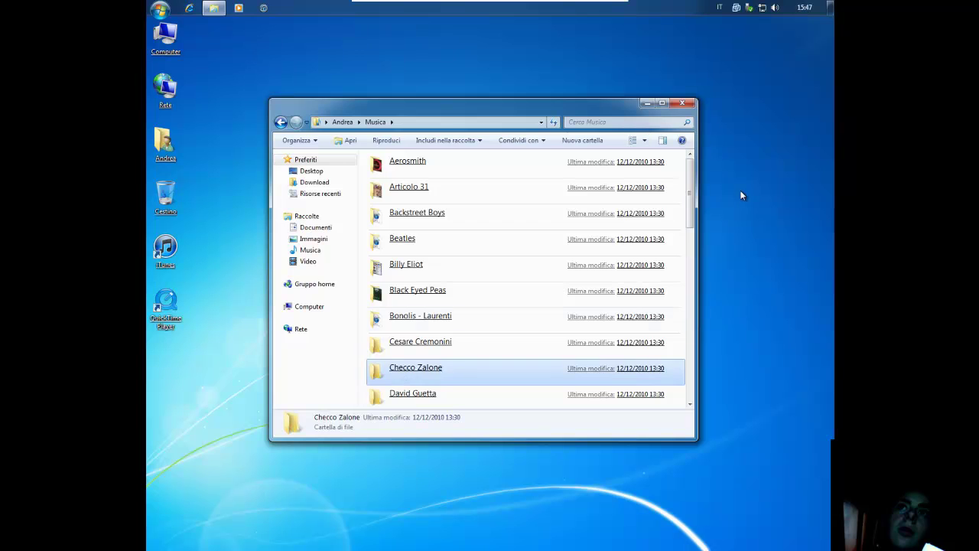
Paste the OnTime - Studies 2.0 file into the Mobile Applications folder under iTunes Media and close the window
drag(690, 187, 691, 318)
click(417, 188)
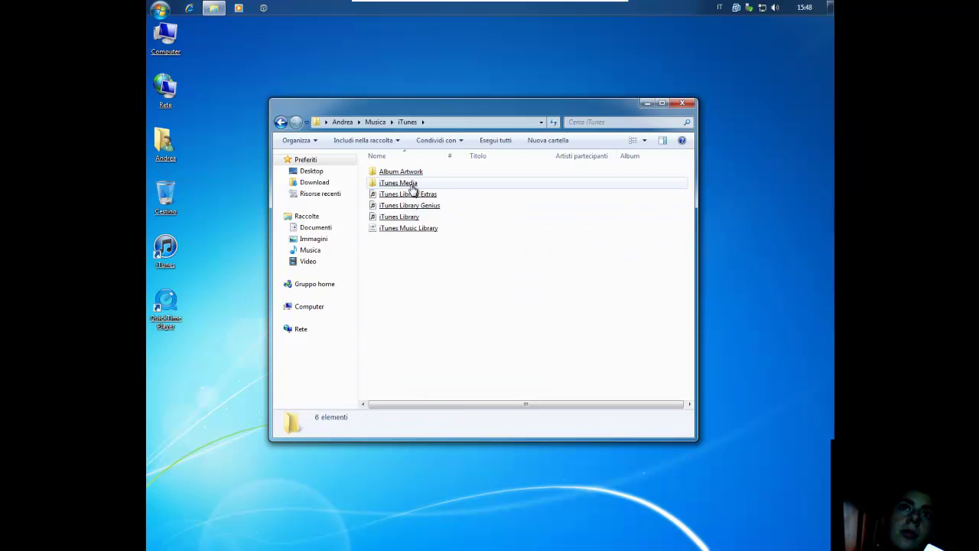
double_click(416, 182)
double_click(409, 195)
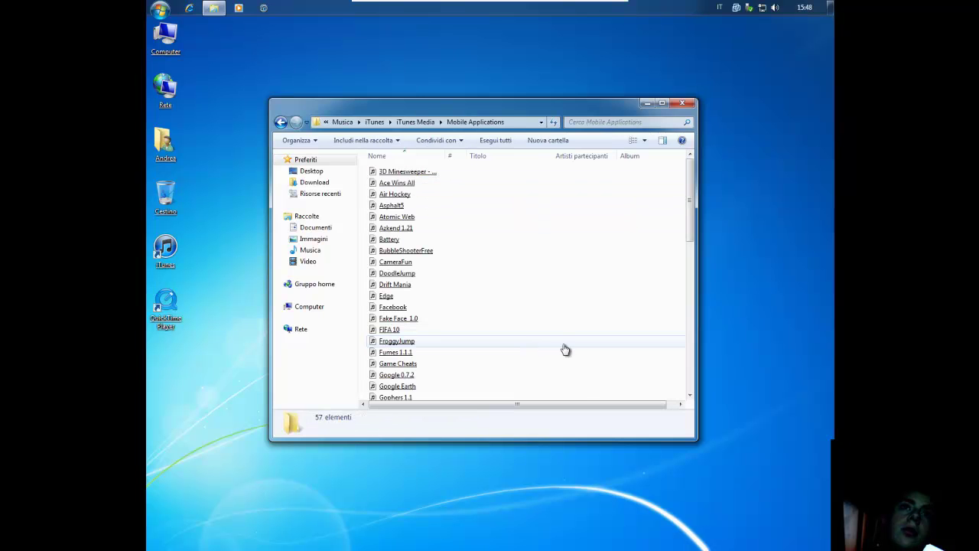
right_click(570, 343)
click(597, 416)
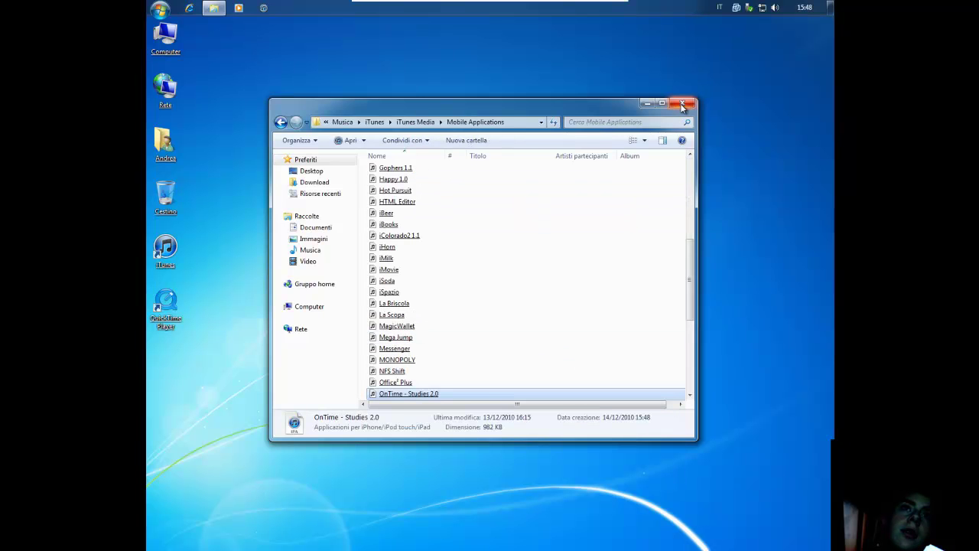
click(689, 105)
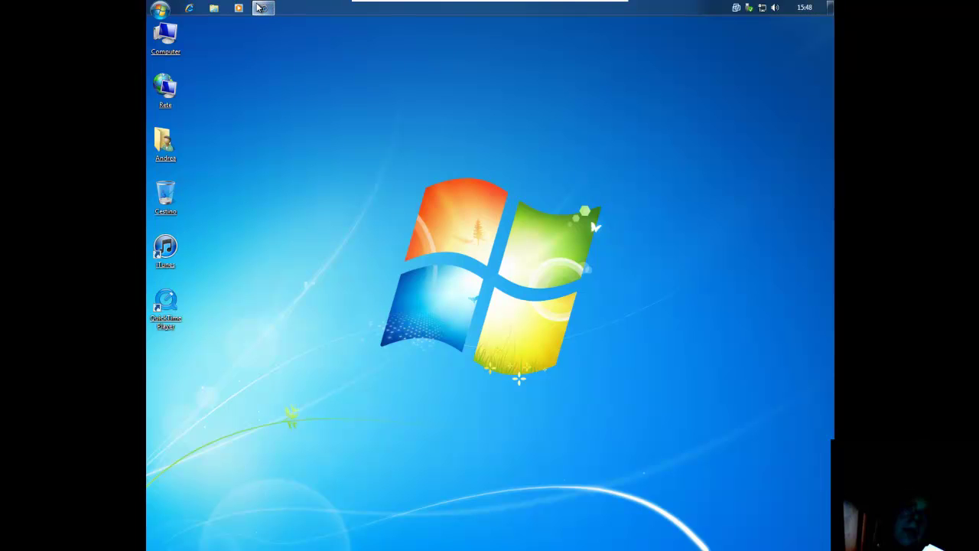
Open iTunes, expand the connected iPod's contents and display the library's Applicazioni collection
click(261, 8)
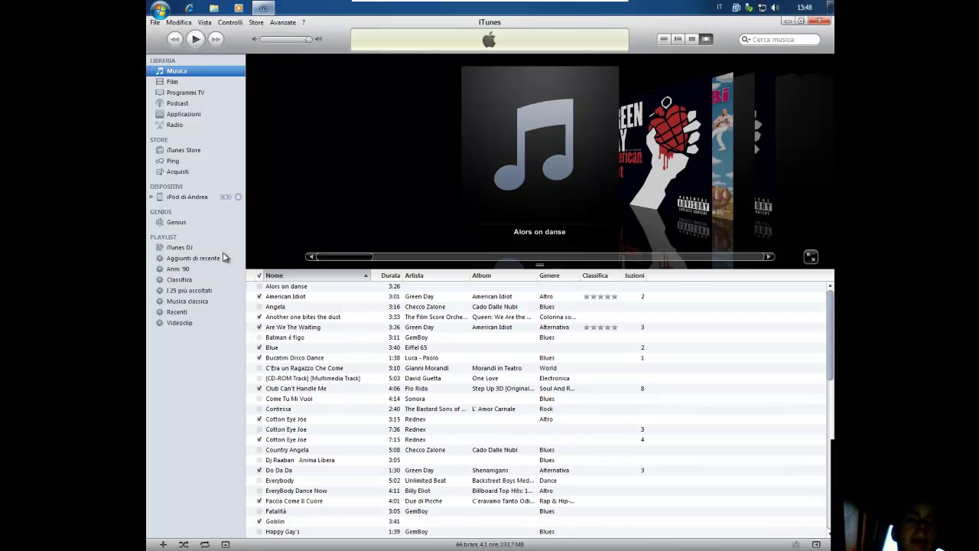
click(157, 198)
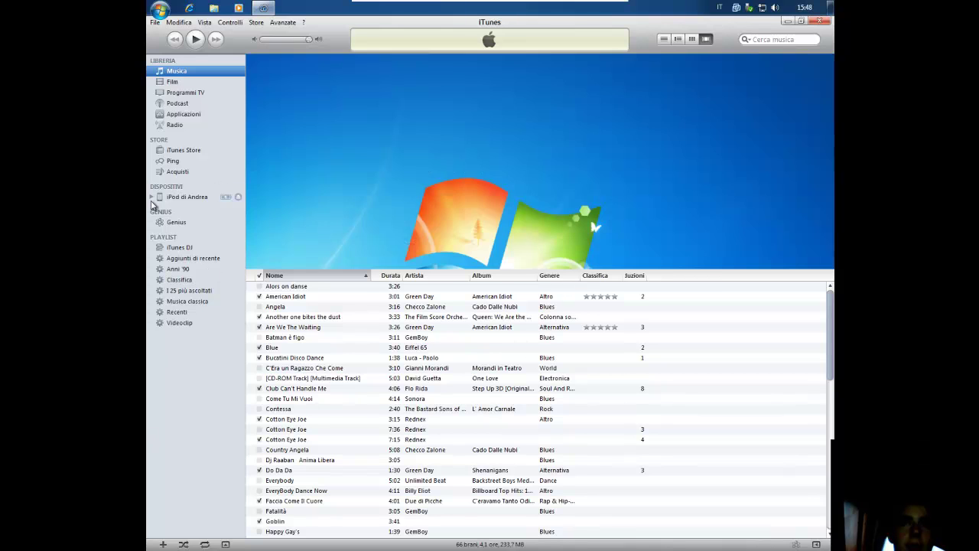
click(151, 197)
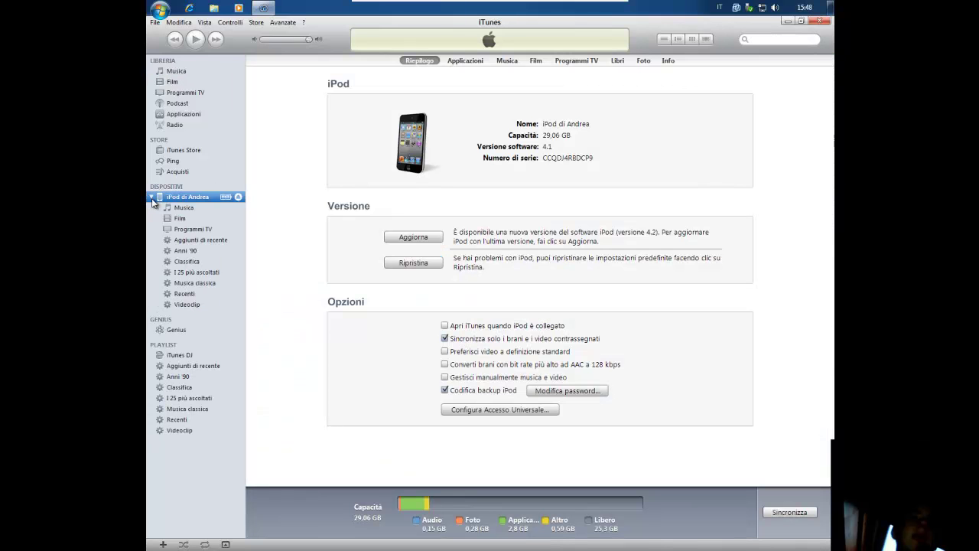
click(183, 114)
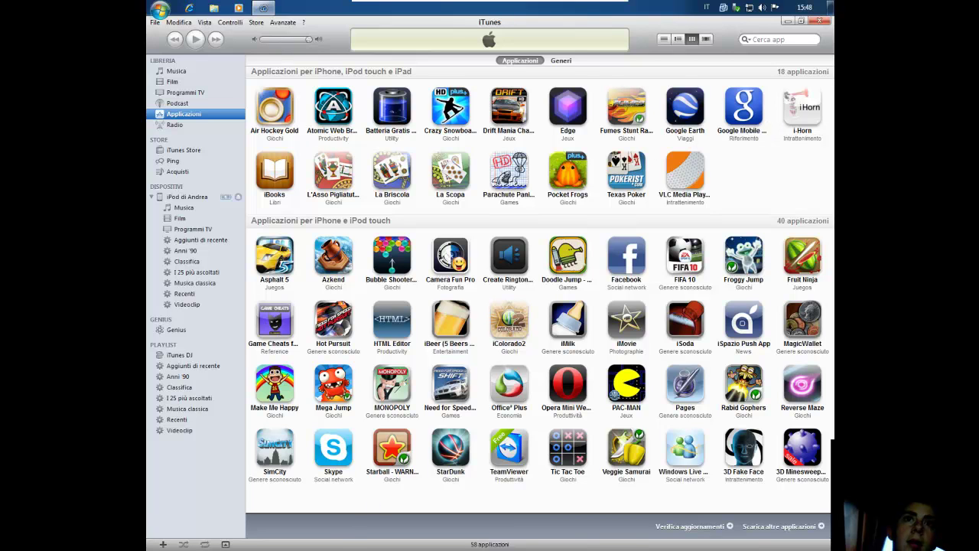
Open the Mobile Applications folder inside iTunes Media, starting from the user's Musica folder
click(157, 8)
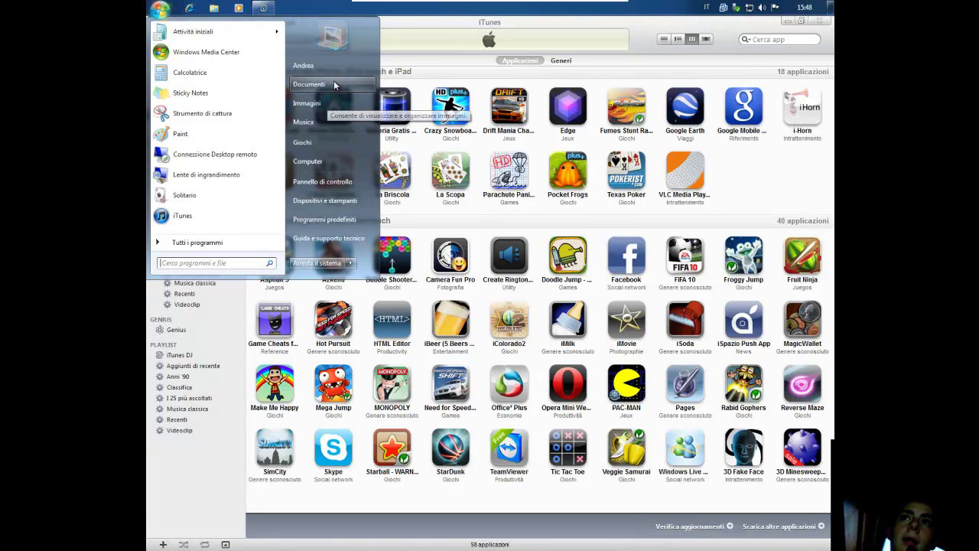
key(Escape)
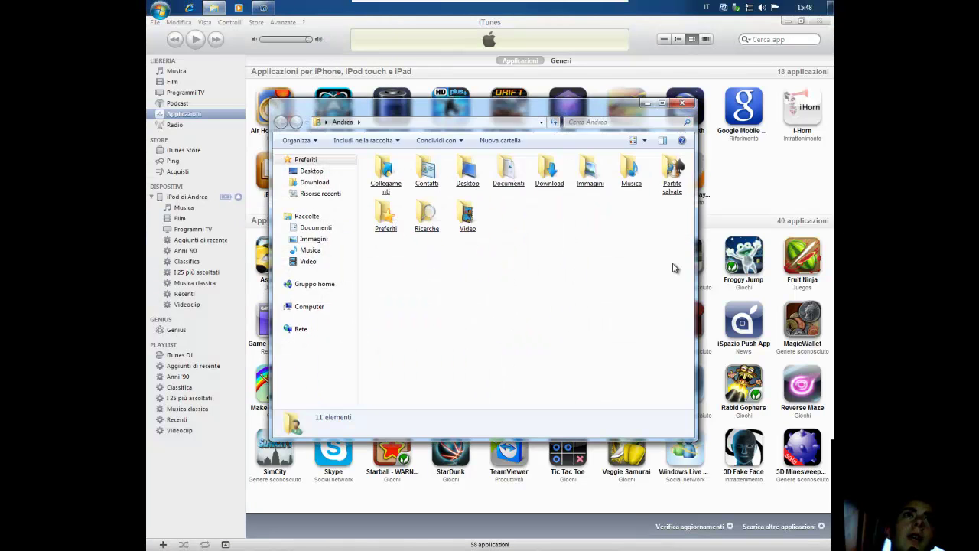
double_click(632, 170)
scroll(413, 307, down, 5)
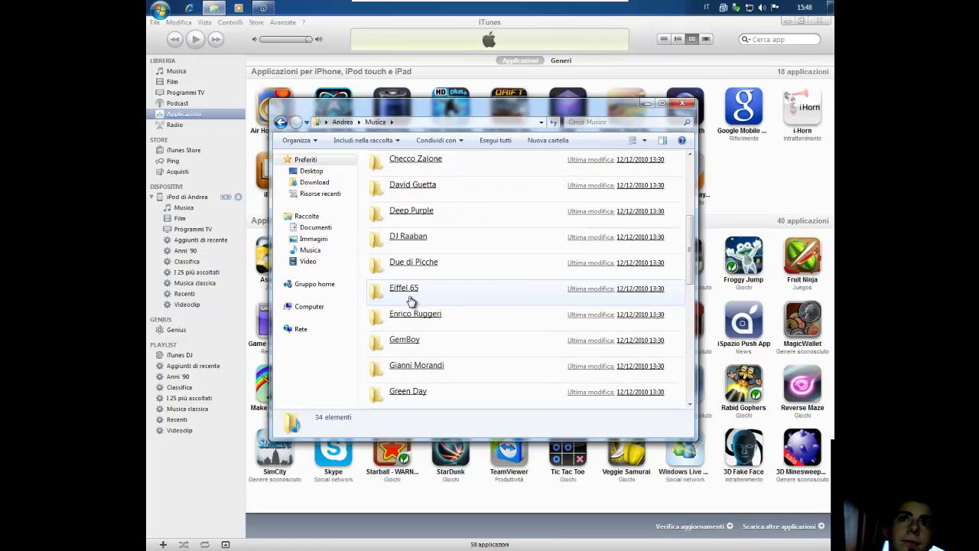
double_click(406, 295)
double_click(392, 183)
double_click(389, 195)
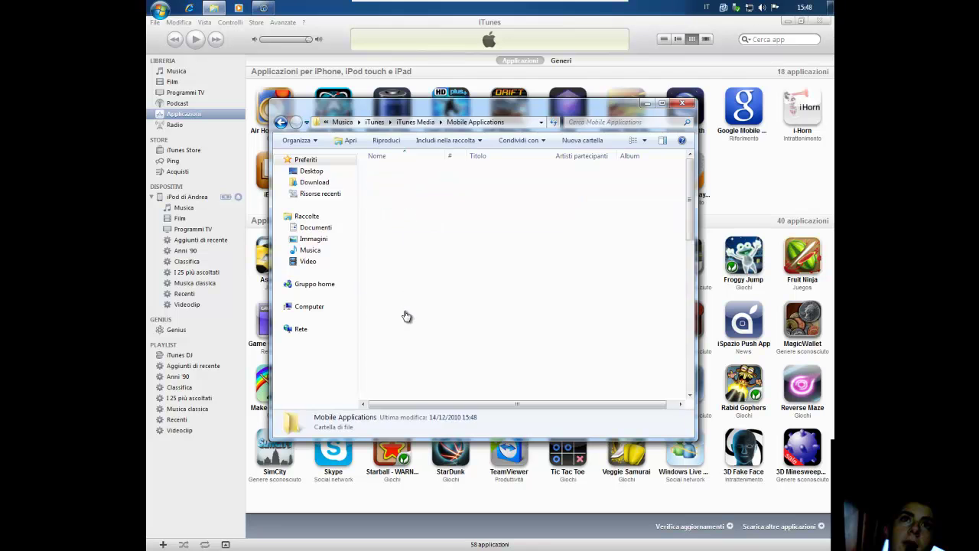
Open the OnTime - Studies 2.0 file to add it to the iTunes app library, and close the Mobile Applications window
click(404, 317)
scroll(406, 306, down, 3)
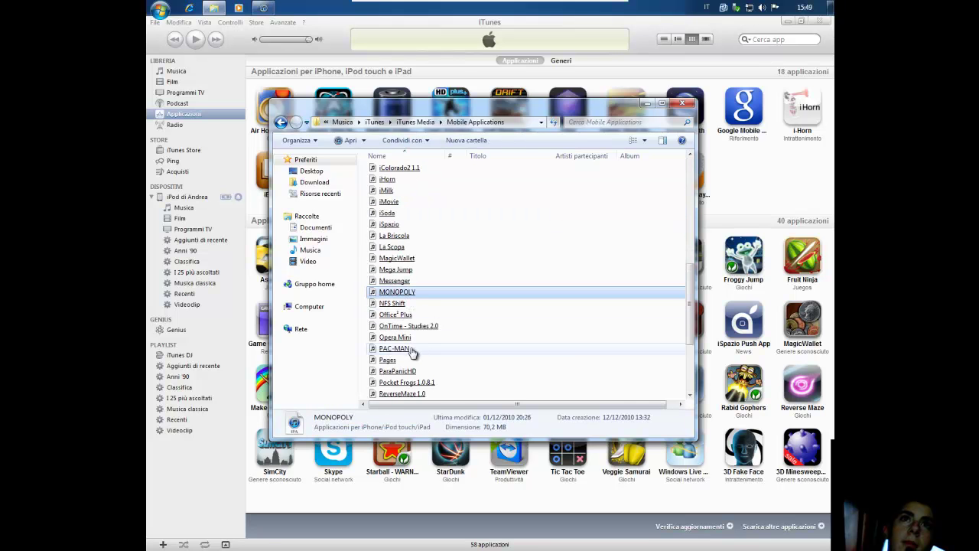
double_click(405, 327)
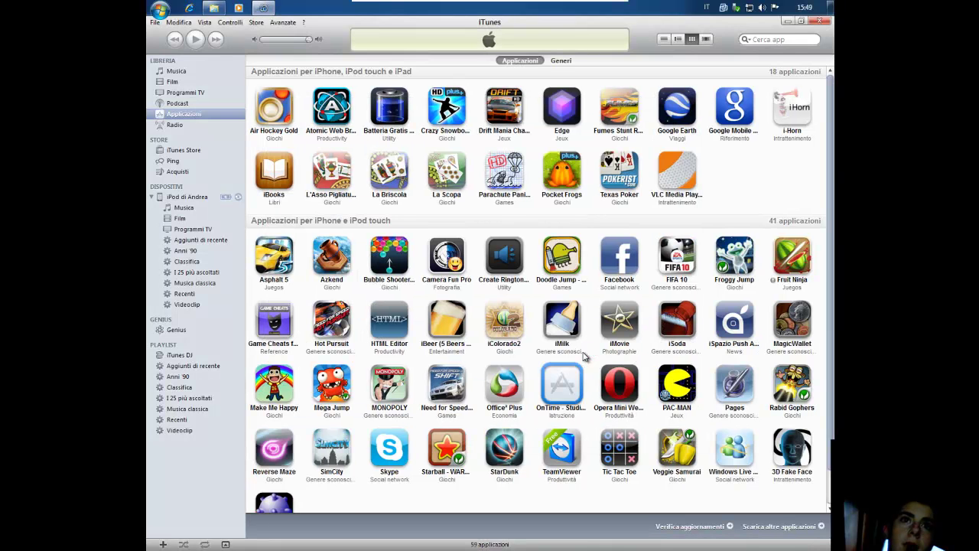
scroll(643, 394, down, 1)
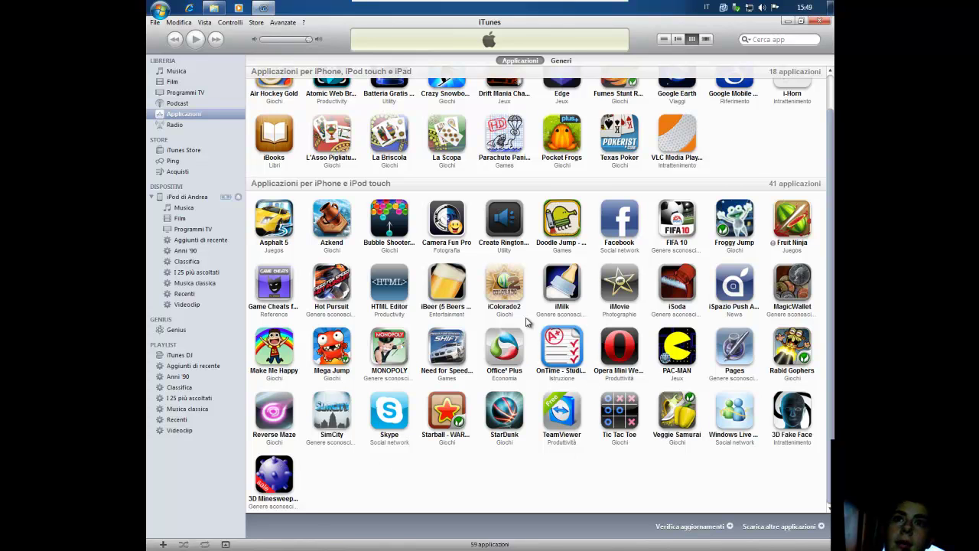
click(213, 7)
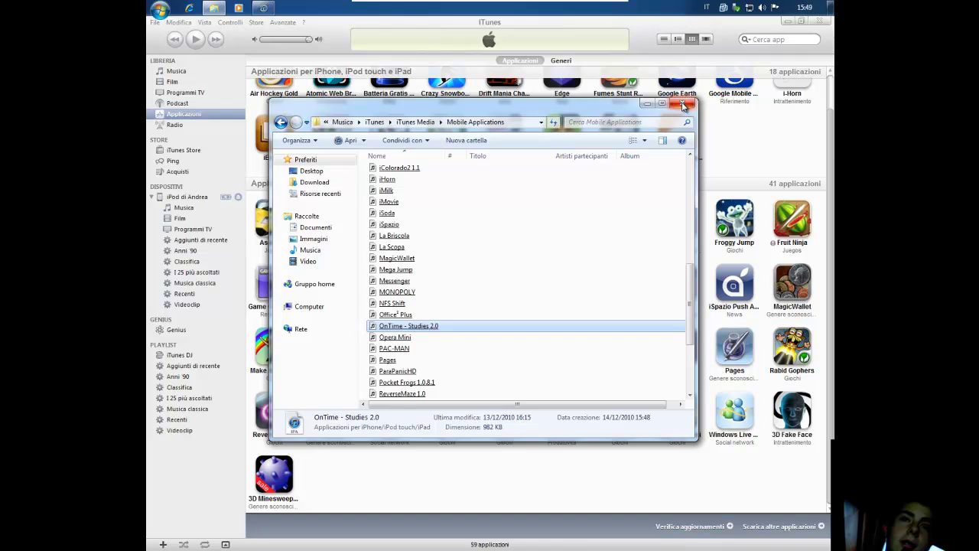
click(683, 105)
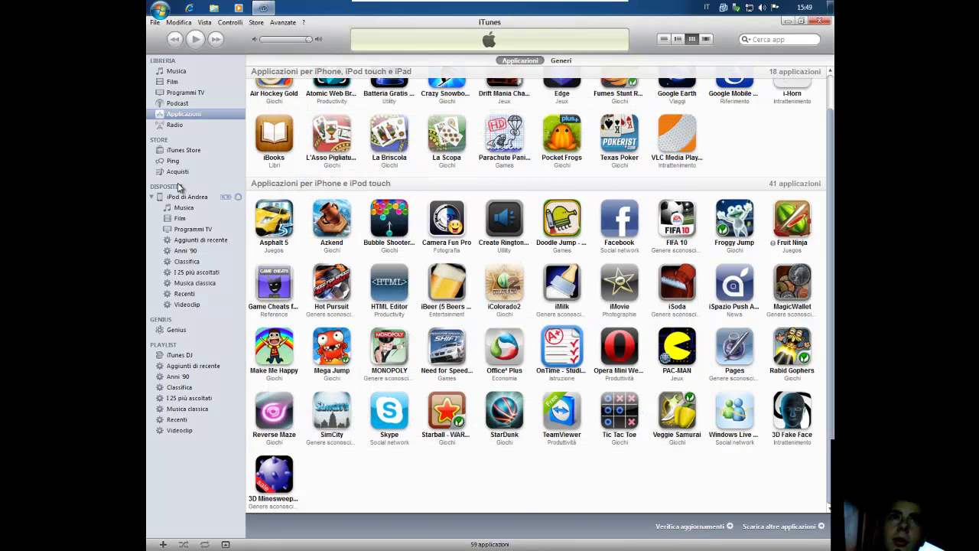
Find OnTime - Studies in the iPod's application sync list and apply the synchronization
click(190, 198)
click(465, 61)
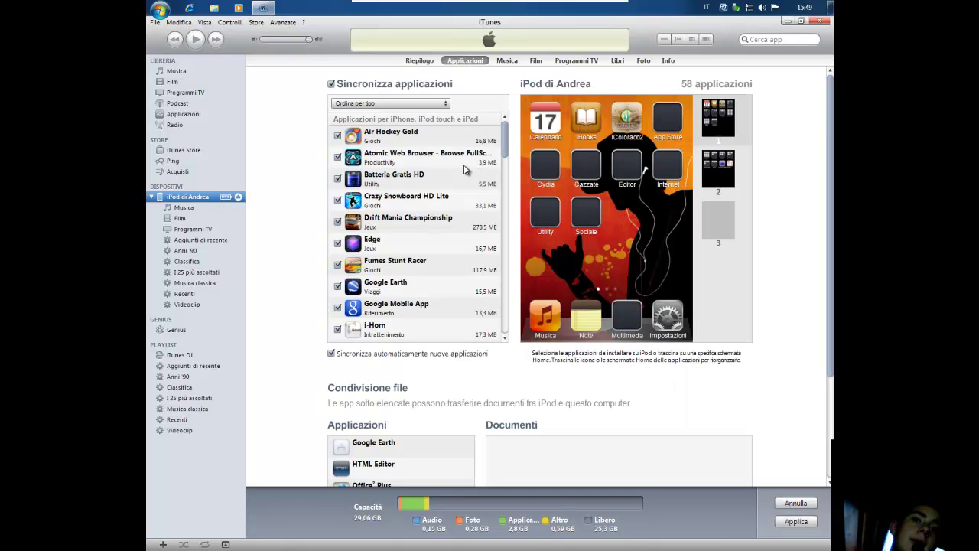
scroll(508, 173, down, 1)
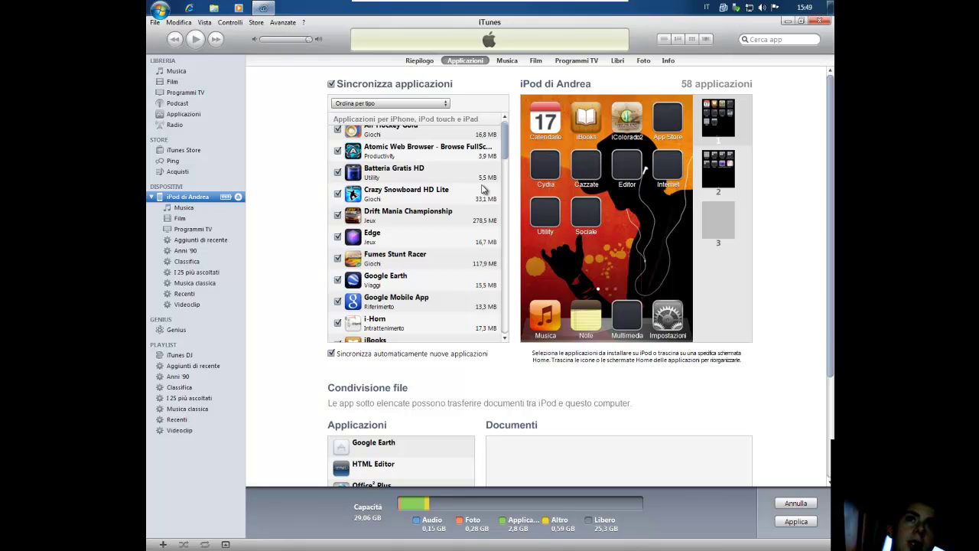
scroll(484, 219, down, 1)
drag(509, 145, 509, 172)
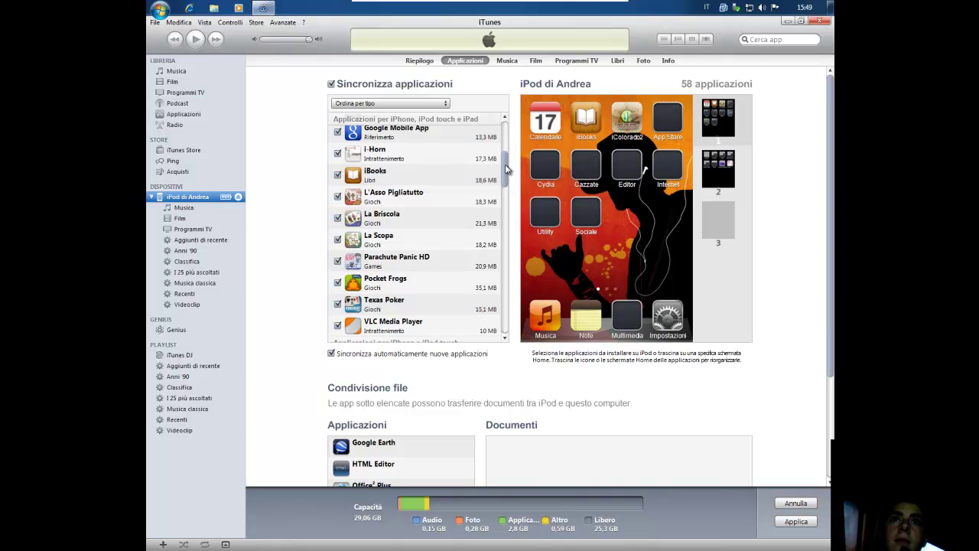
click(508, 335)
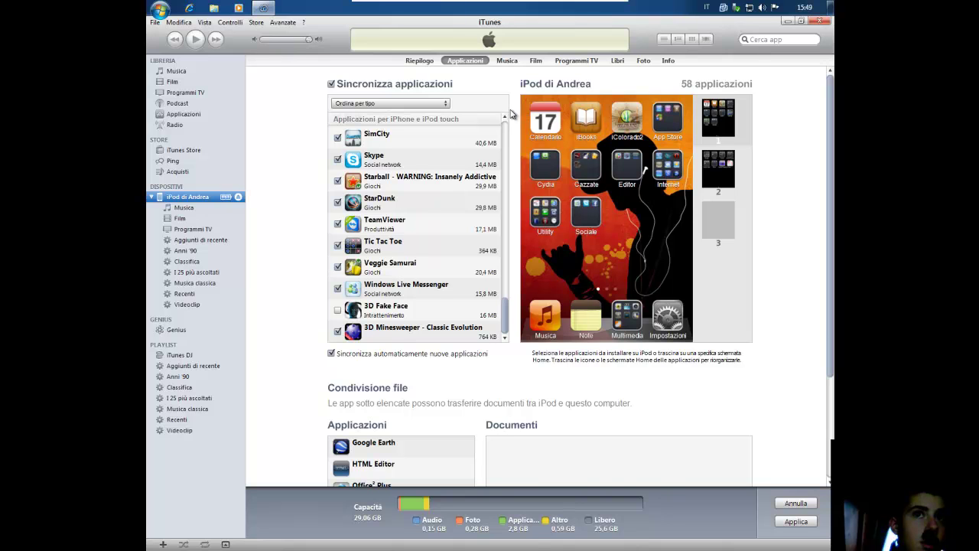
scroll(505, 119, up, 8)
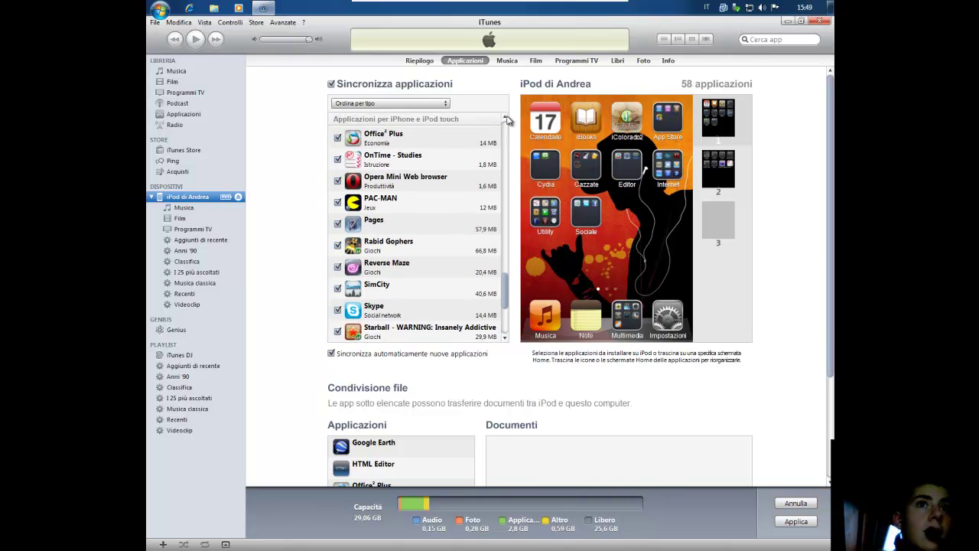
scroll(387, 222, up, 2)
click(796, 522)
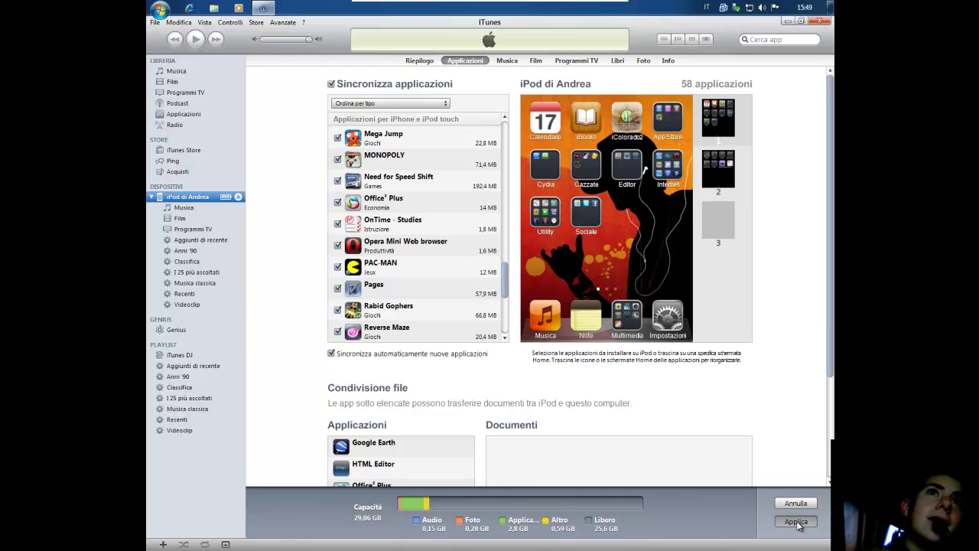
Check the iPod's Riepilogo page during the sync and close iTunes without applying the changed iPod preferences
click(421, 63)
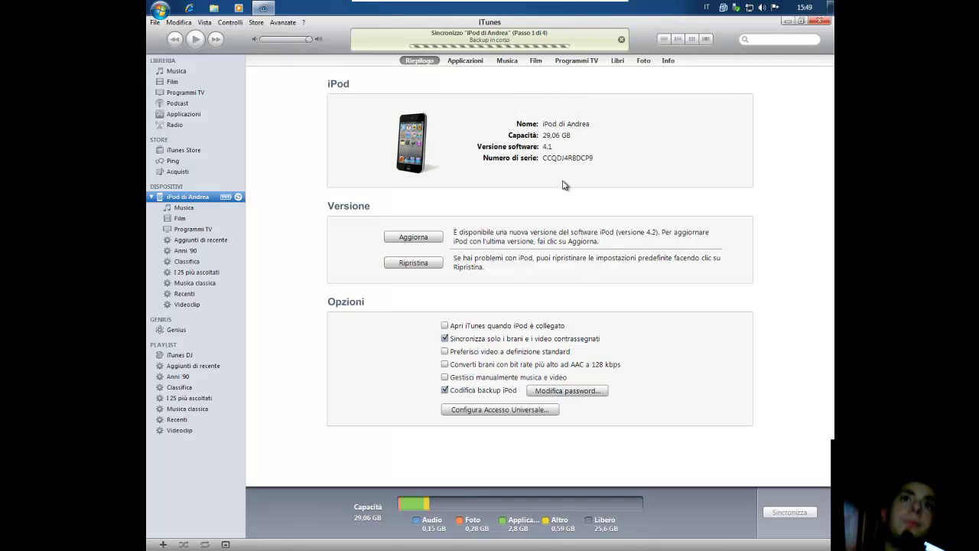
click(788, 21)
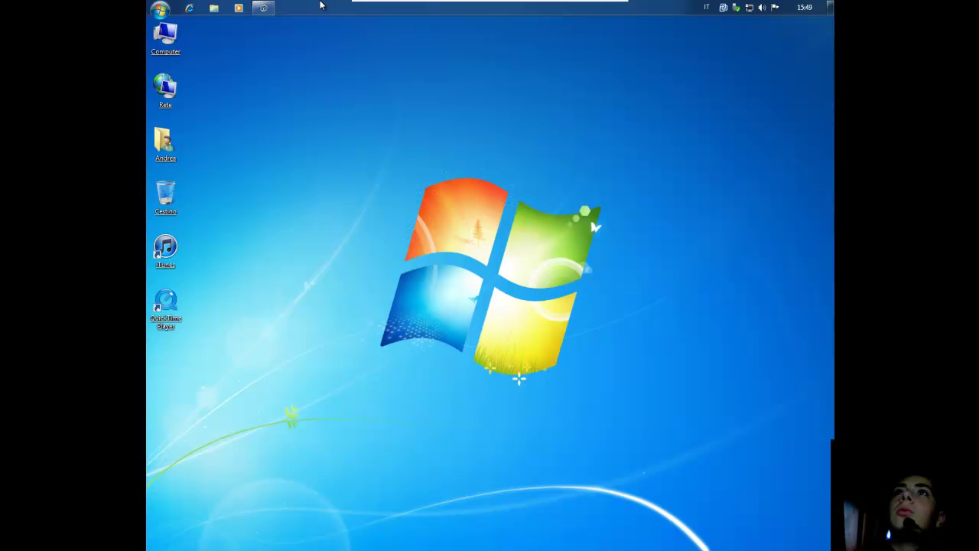
click(265, 8)
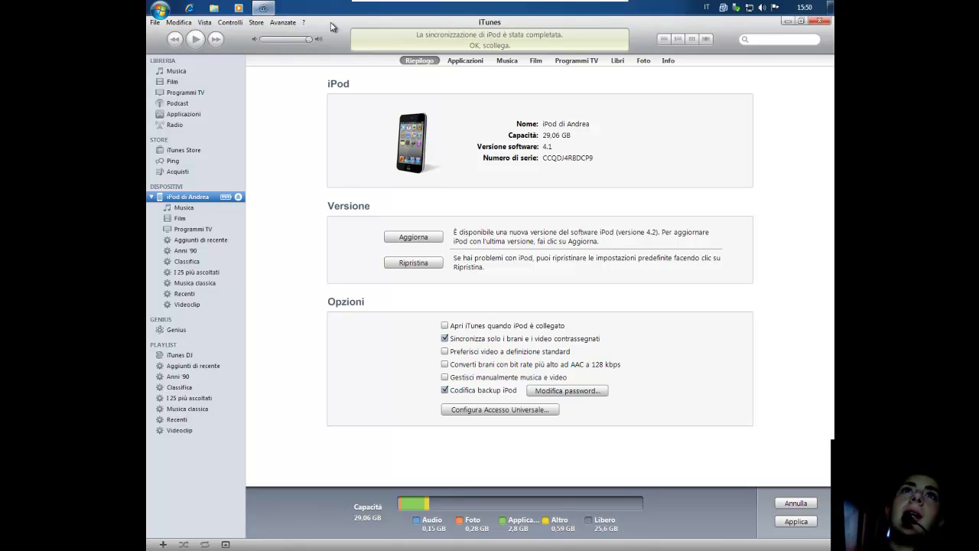
click(820, 20)
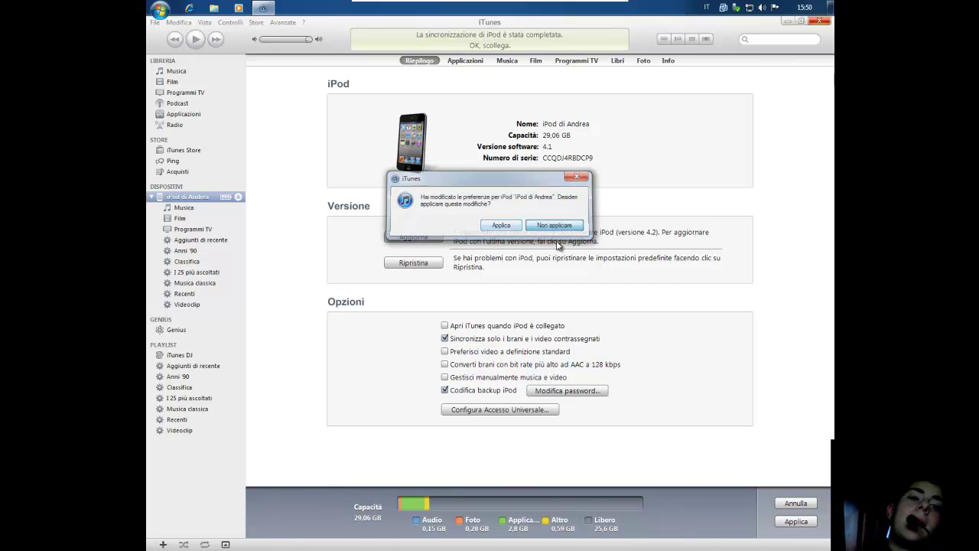
click(558, 226)
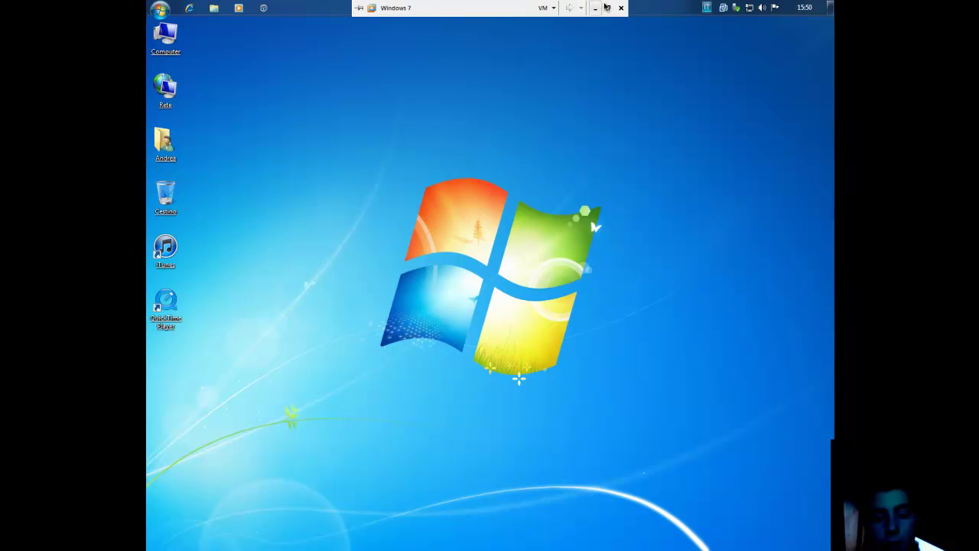
Shut down the Windows 7 virtual machine and leave its full-screen mode
click(158, 8)
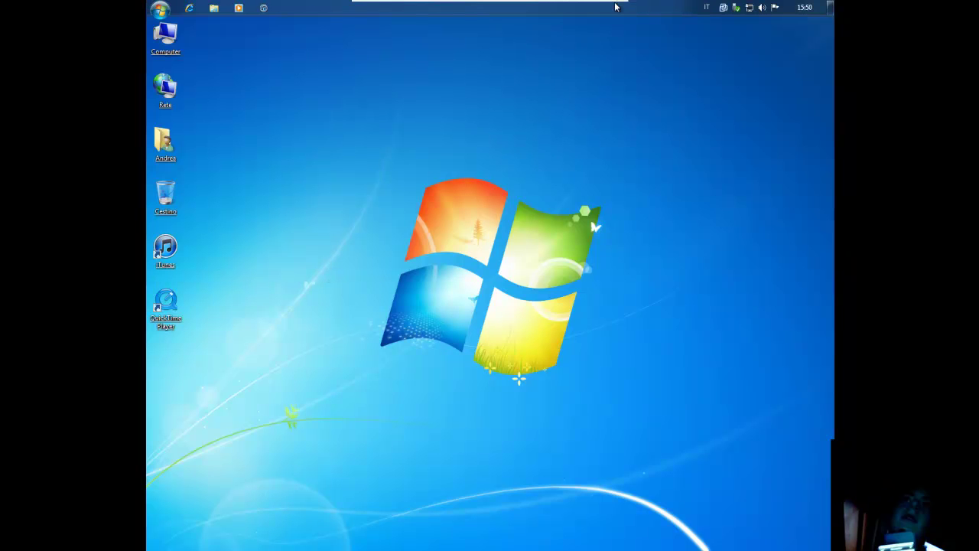
click(617, 7)
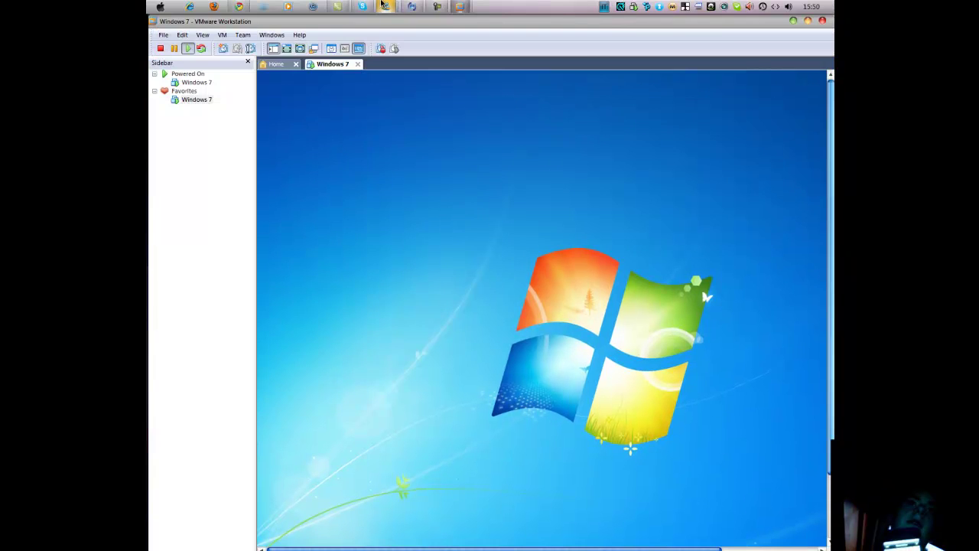
click(461, 8)
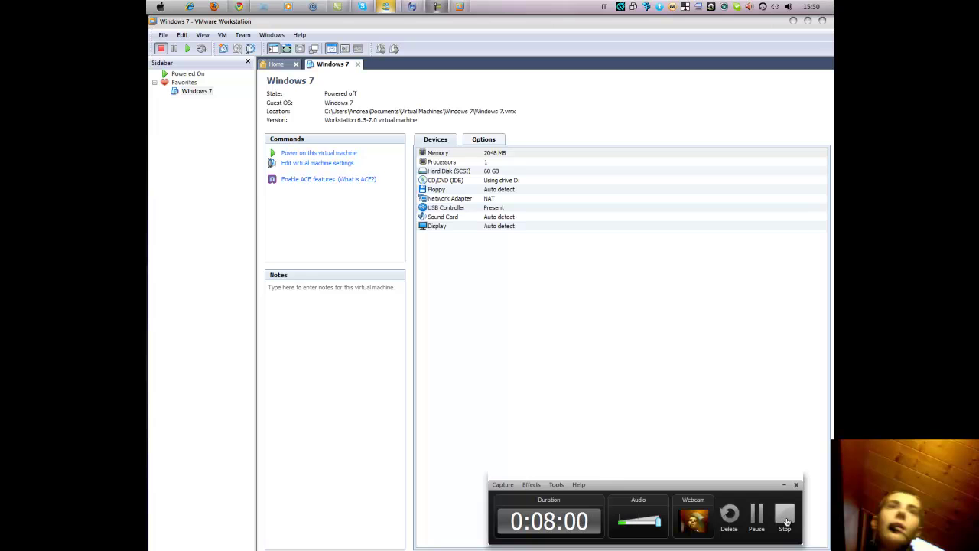
click(780, 520)
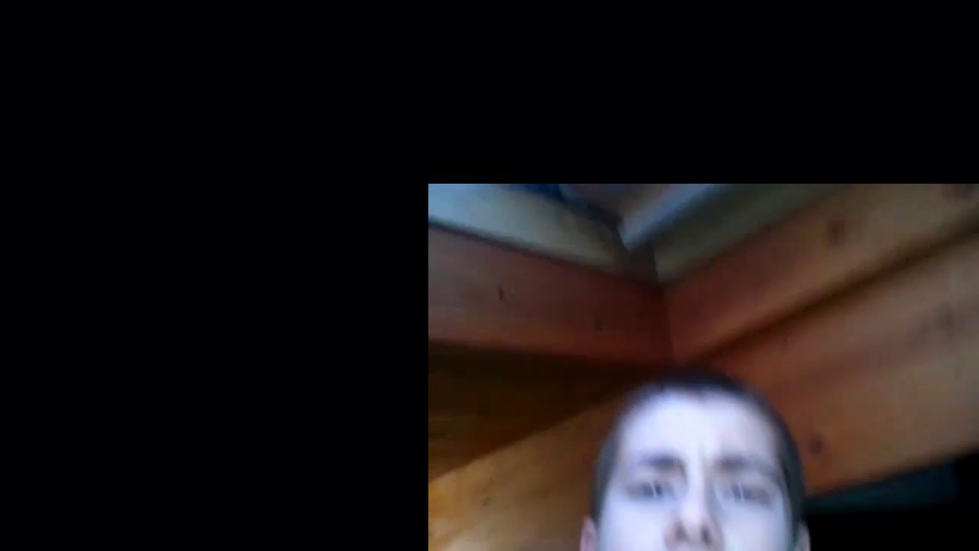